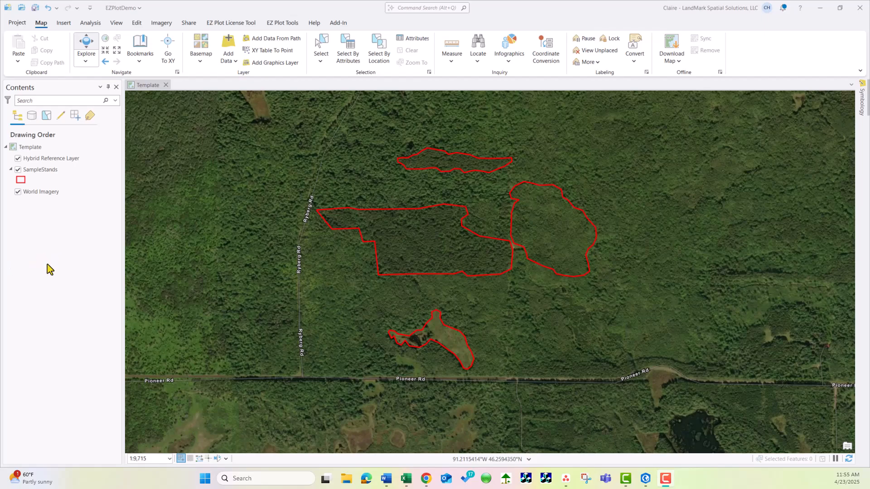
Select the large middle stand and the stand east of it together, and clear the selection
click(326, 46)
click(442, 162)
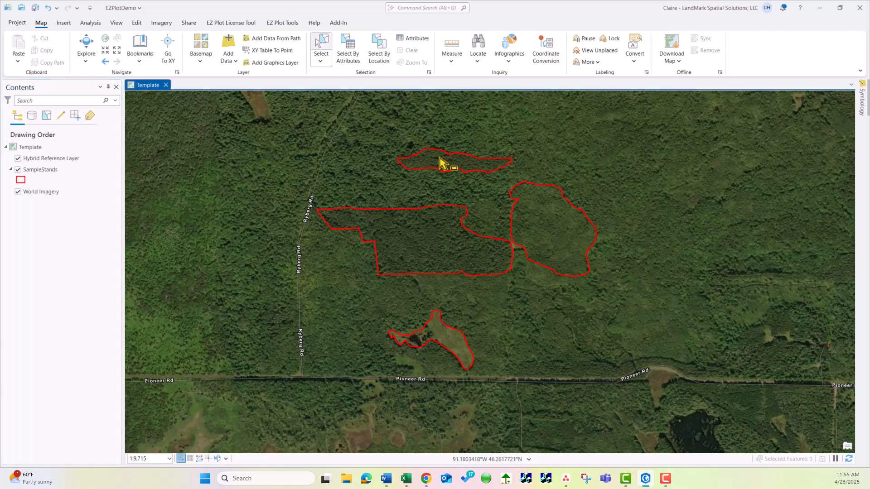
click(433, 226)
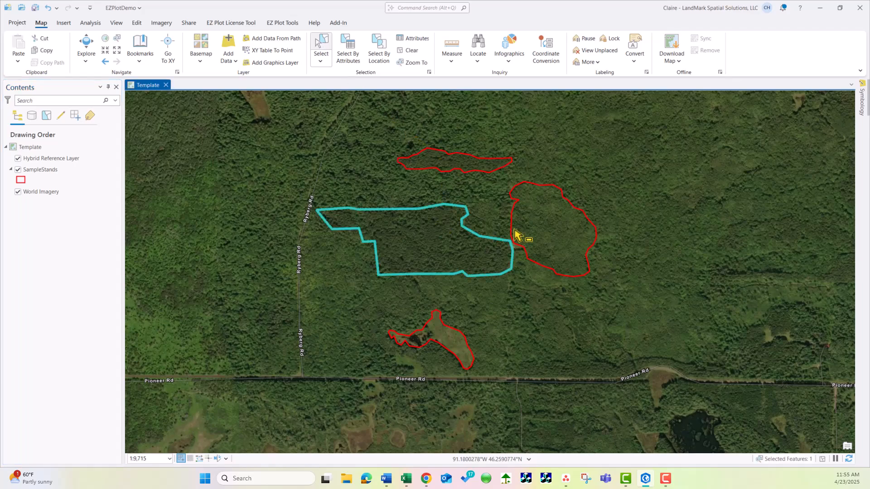
click(567, 244)
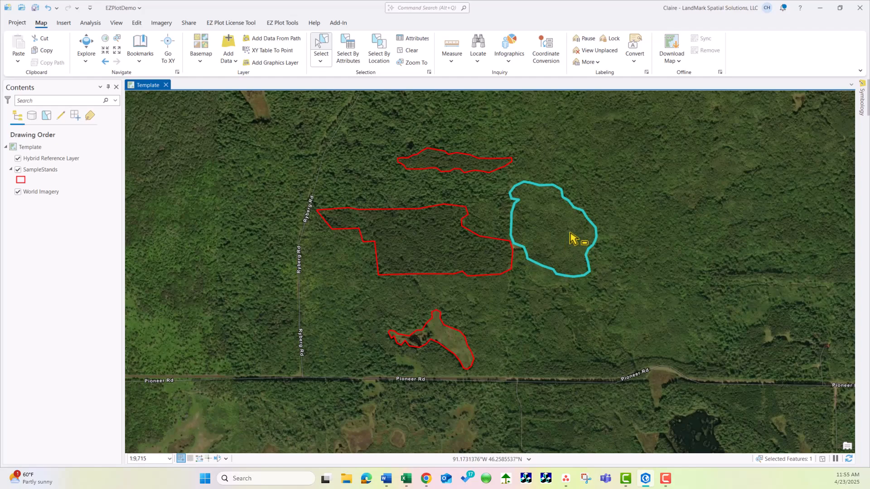
shift+click(440, 240)
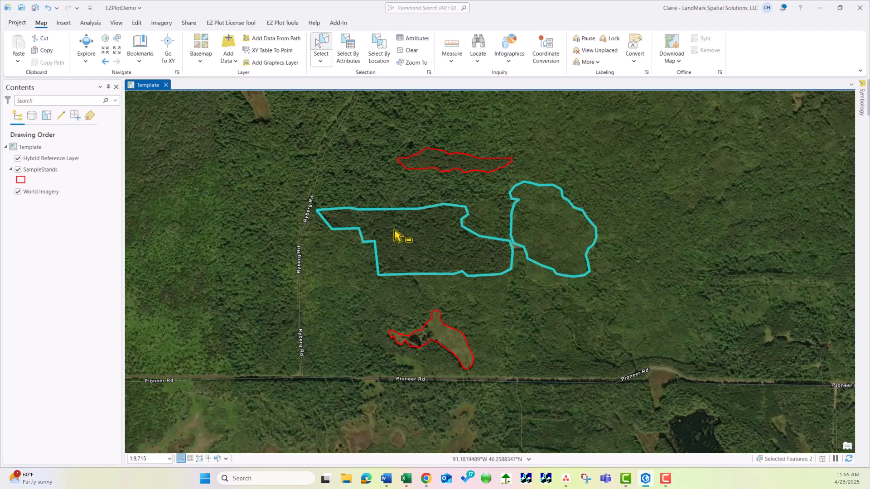
click(409, 55)
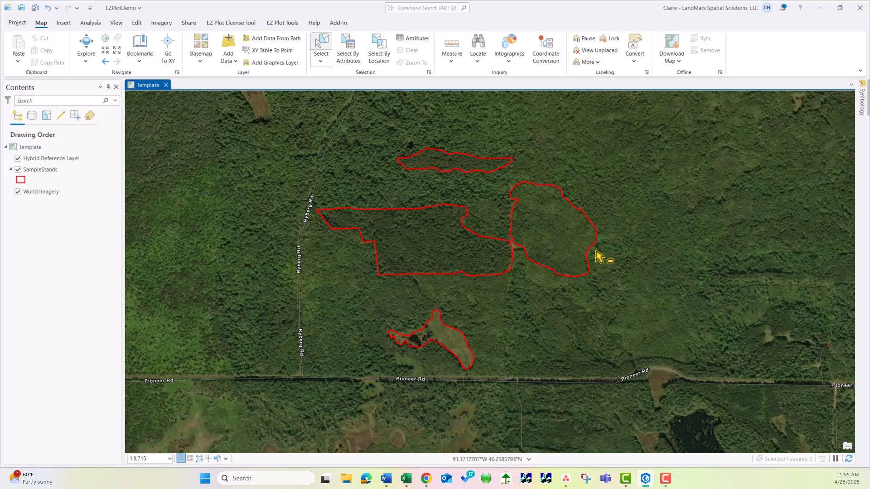
Select only the easternmost stand polygon and start the Plot Layout Tool for it
click(557, 236)
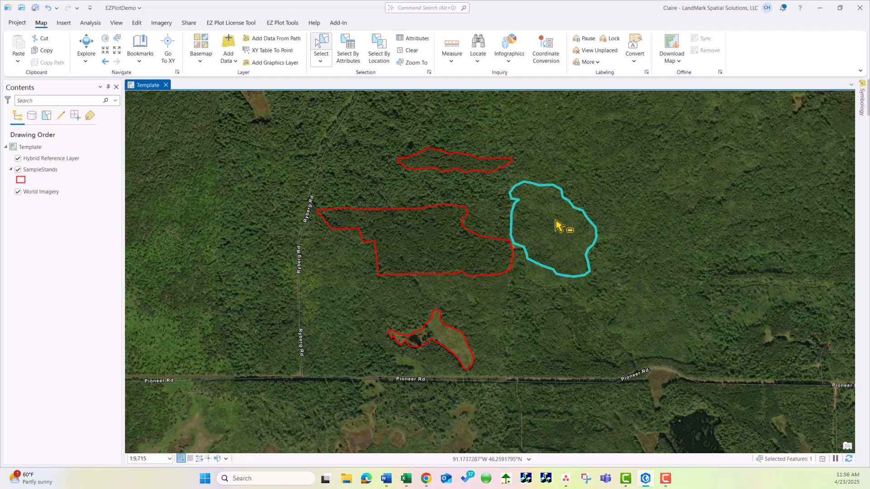
click(283, 22)
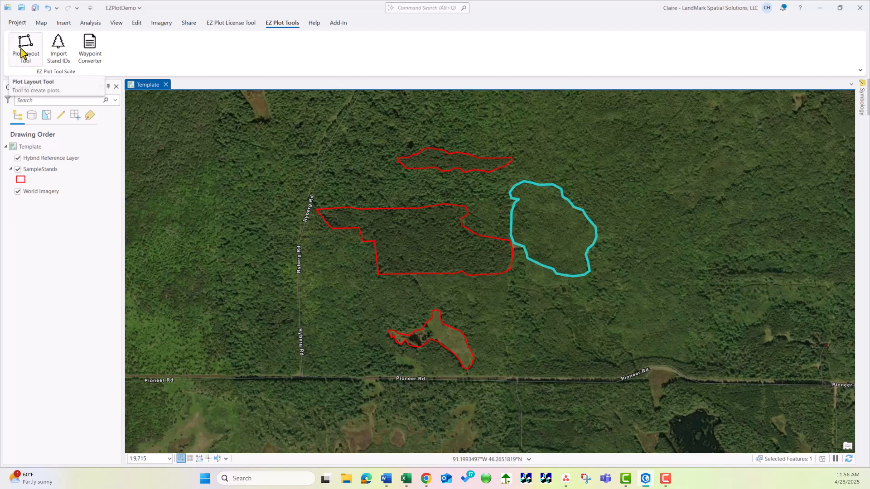
click(26, 63)
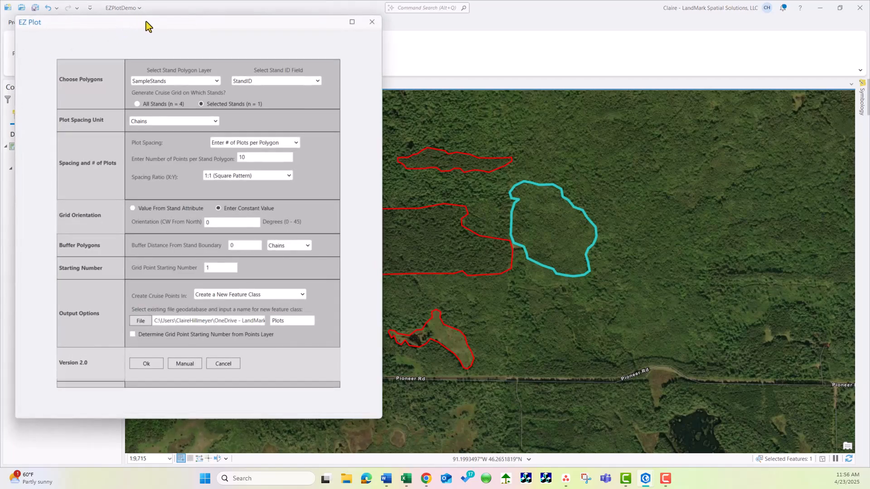
drag(145, 23, 360, 36)
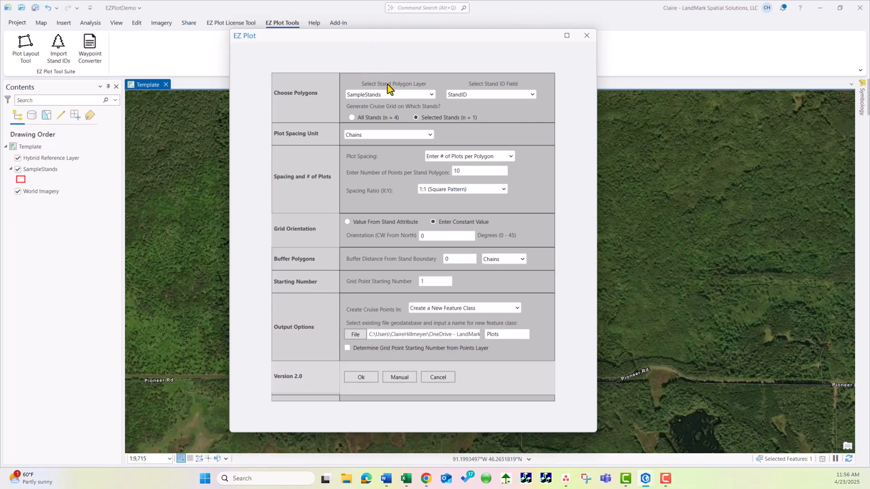
Use SampleStands as the stand polygon layer, StandID as the stand ID field, and Chains as the plot spacing unit
click(413, 96)
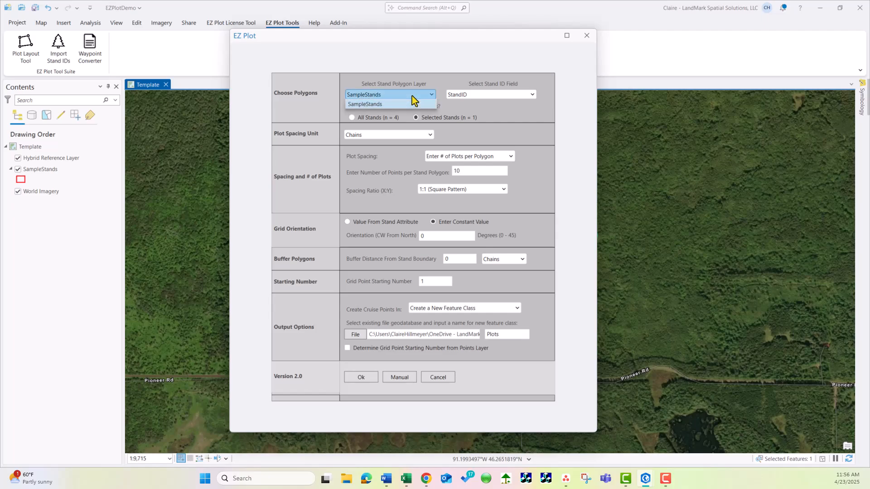
click(413, 96)
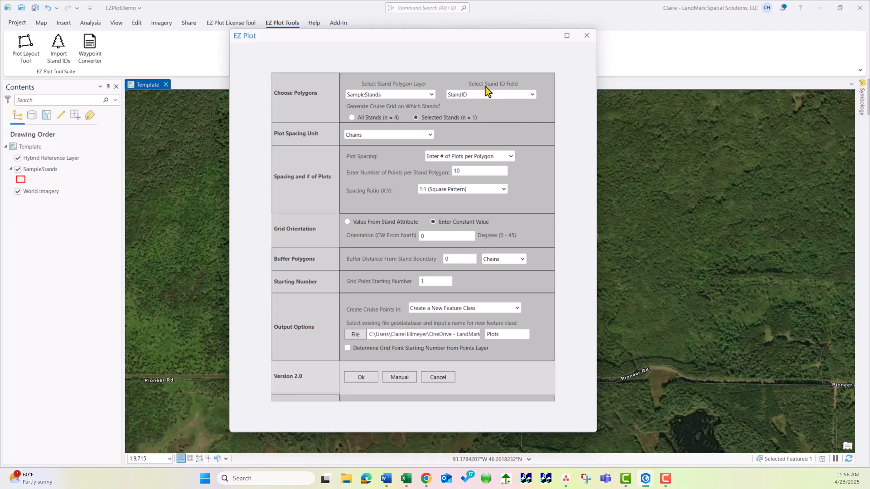
click(504, 95)
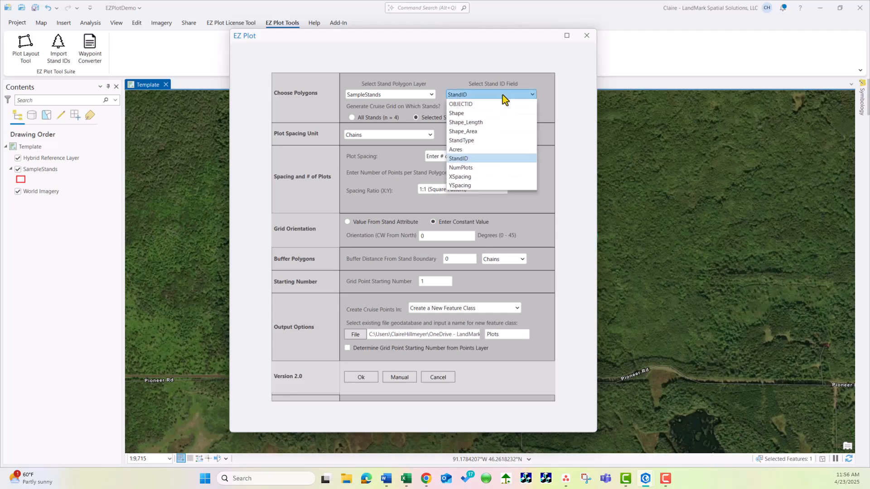
click(459, 159)
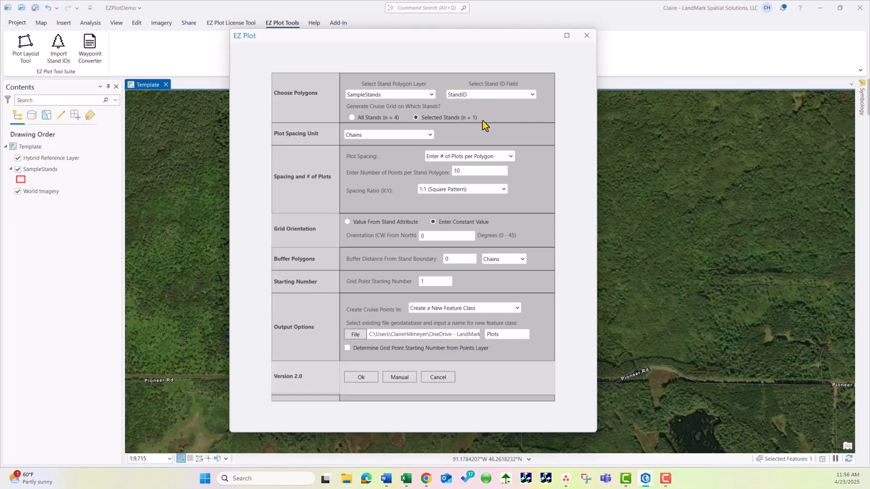
click(383, 136)
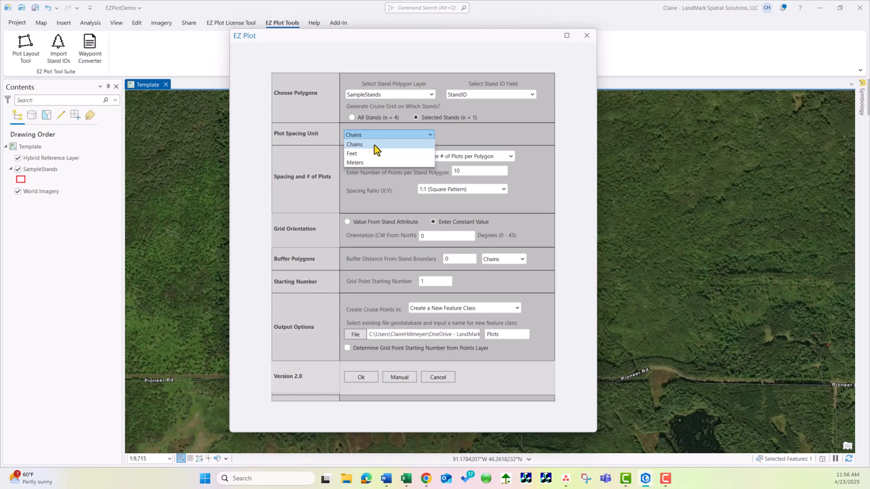
click(374, 145)
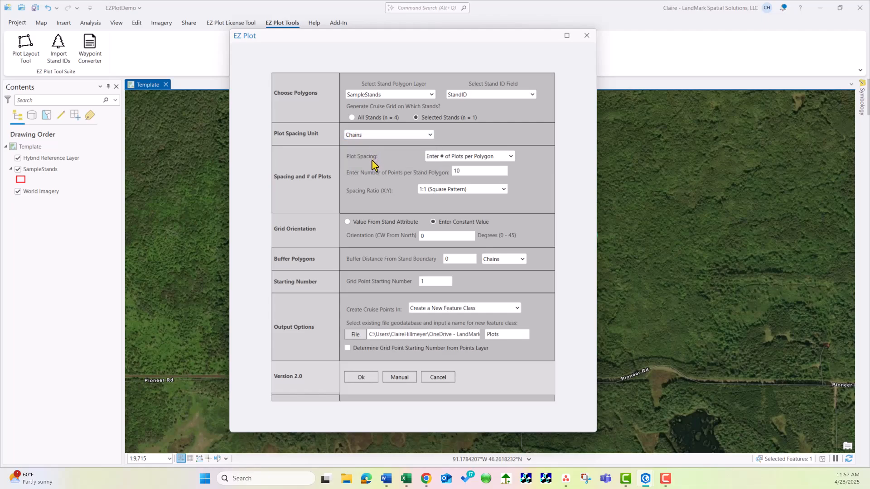
Define plot spacing by number of plots per polygon for the selected stands only, with 40 points per stand
click(448, 158)
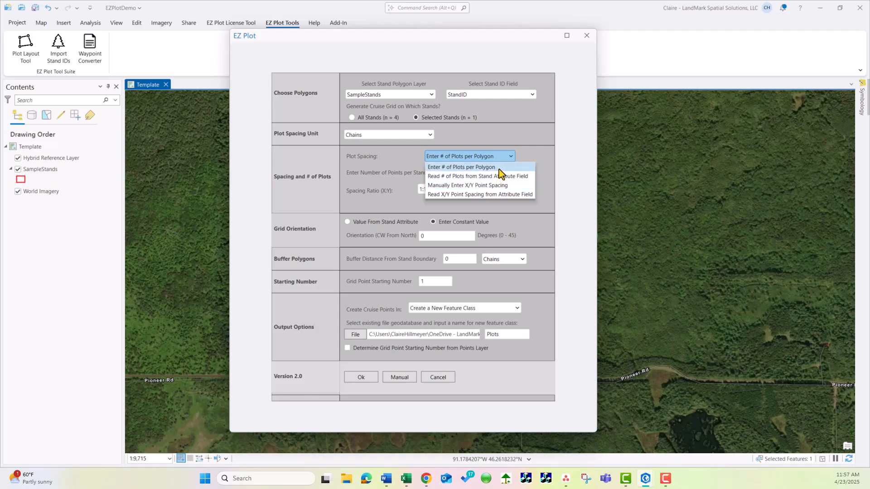
click(499, 169)
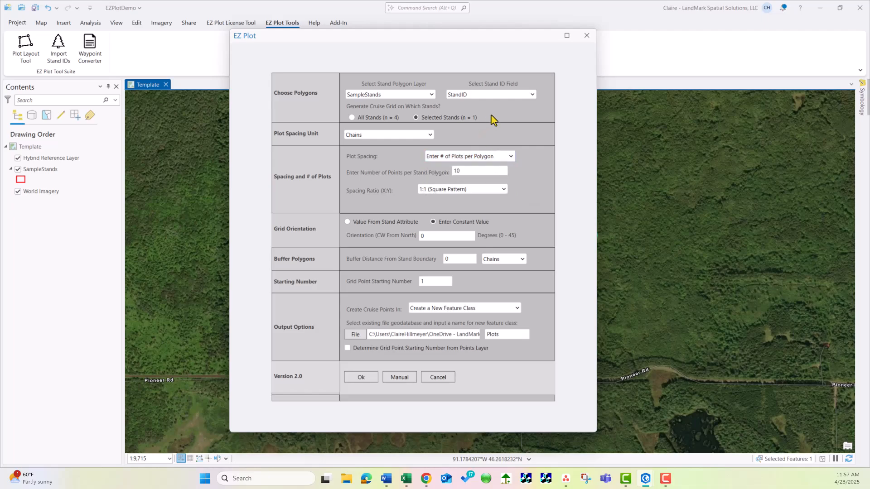
click(353, 119)
click(415, 119)
click(437, 157)
click(445, 168)
text(40)
Set the X:Y spacing ratio to 1:1 (Square Pattern)
click(435, 191)
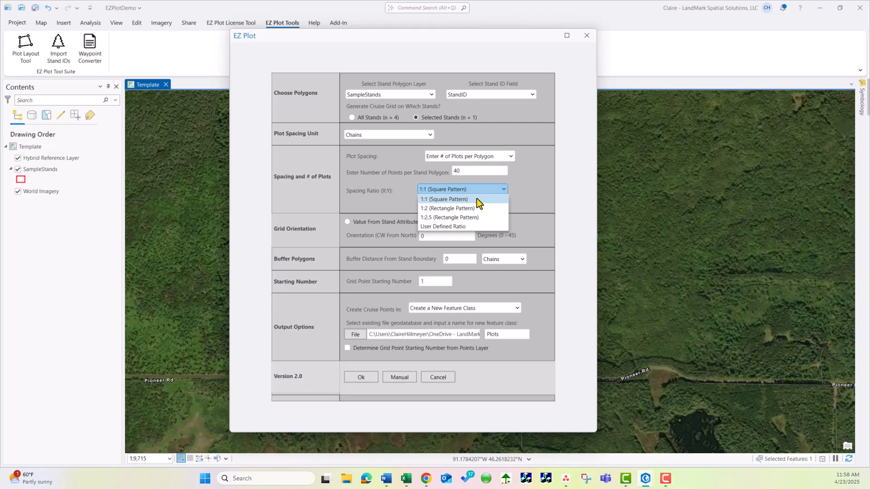
click(478, 202)
click(482, 192)
click(476, 198)
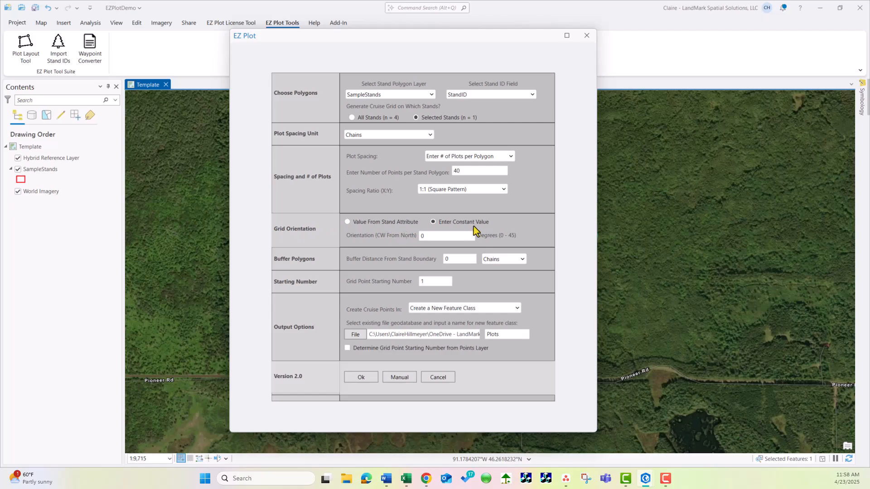
Set the grid orientation to a constant 20 degrees and the buffer distance from the stand boundary to .5 chains
double_click(425, 236)
text(20)
double_click(453, 258)
text(.5)
Output the cruise points to a new feature class in the preset geodatabase and generate the plots
click(518, 311)
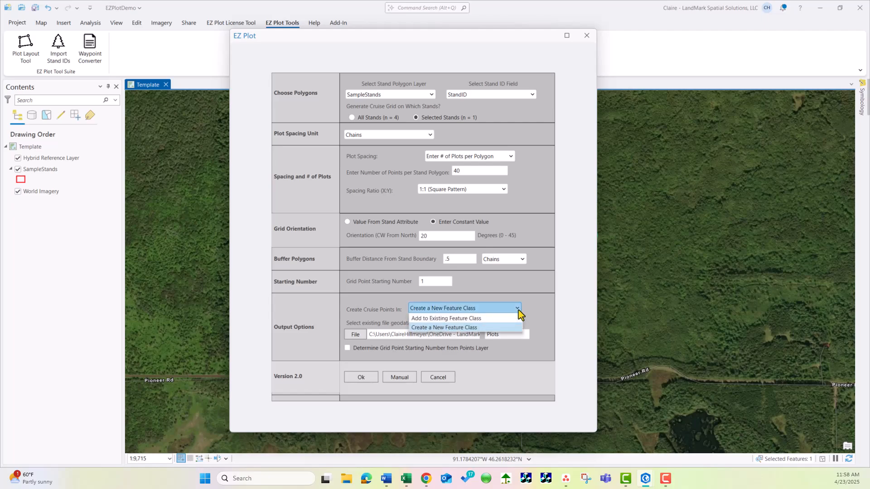
click(483, 334)
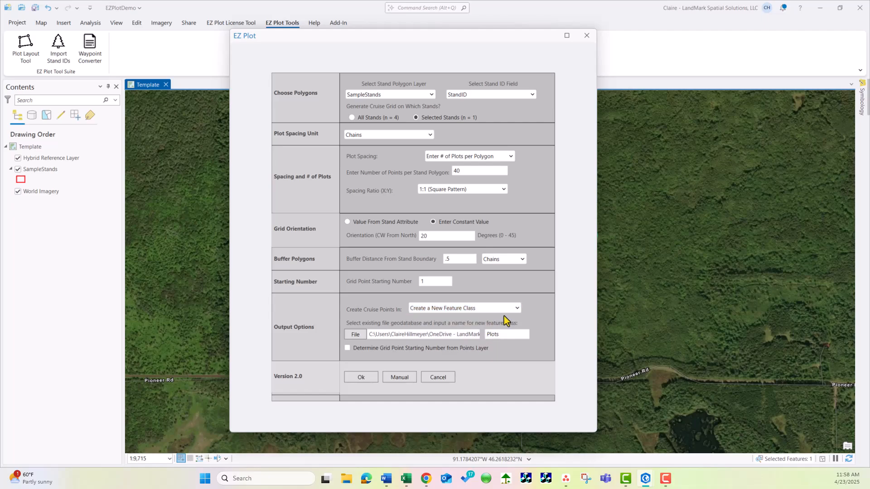
click(354, 336)
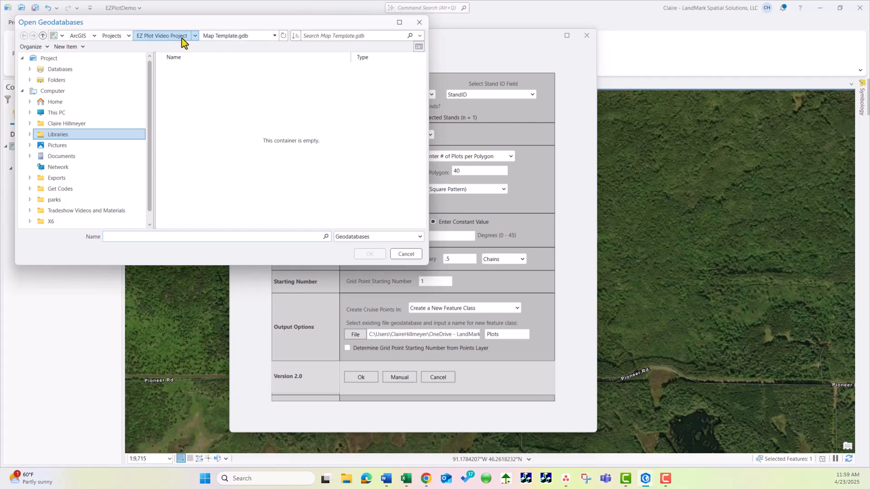
click(406, 254)
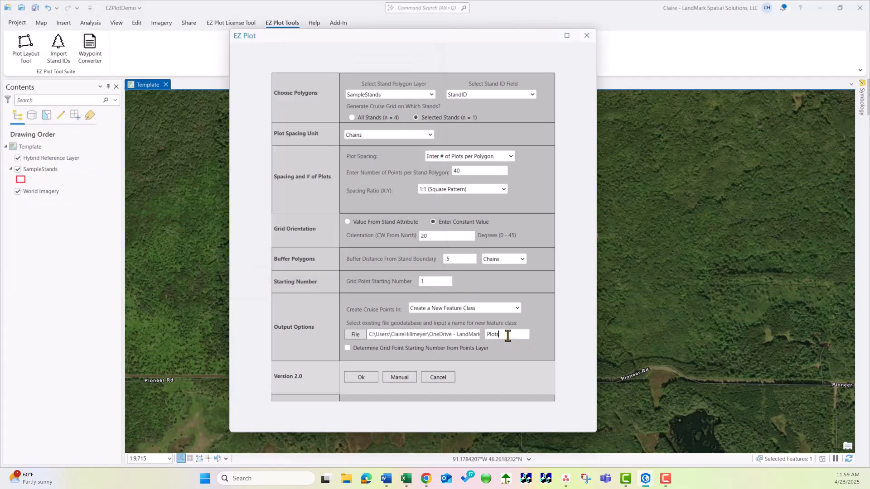
drag(508, 335, 413, 335)
click(508, 334)
click(362, 378)
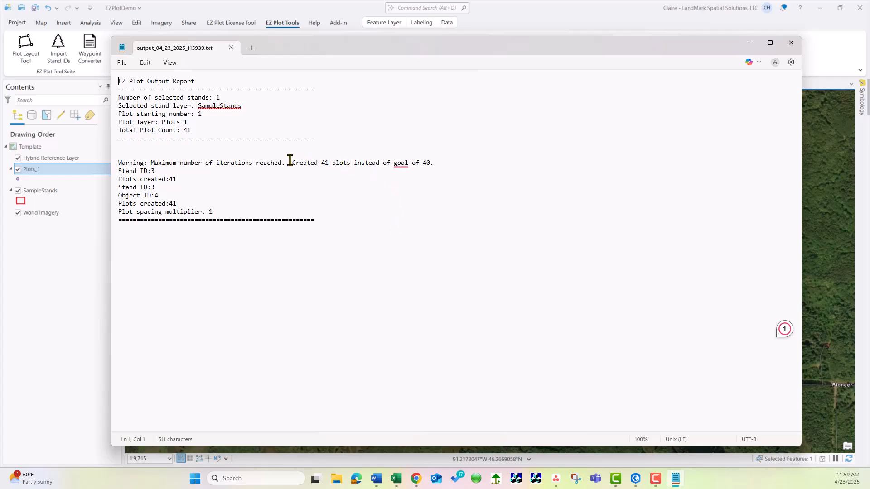
Review the created plot count, the report summary and the plot layer name in the output report, and close it
drag(292, 164, 443, 164)
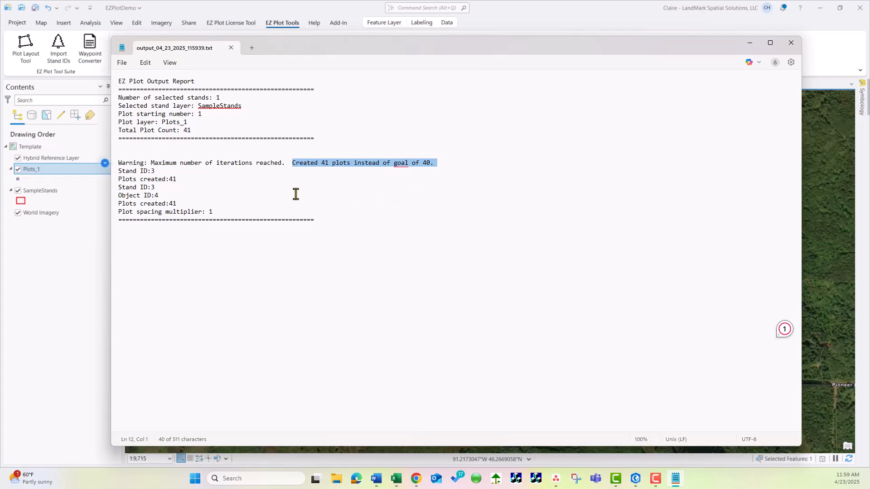
click(120, 97)
drag(130, 96, 254, 136)
click(305, 155)
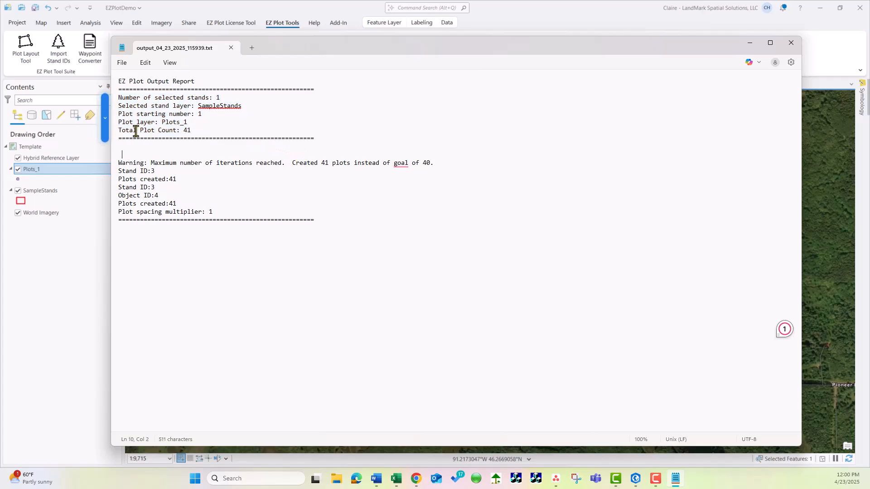
double_click(174, 121)
click(254, 136)
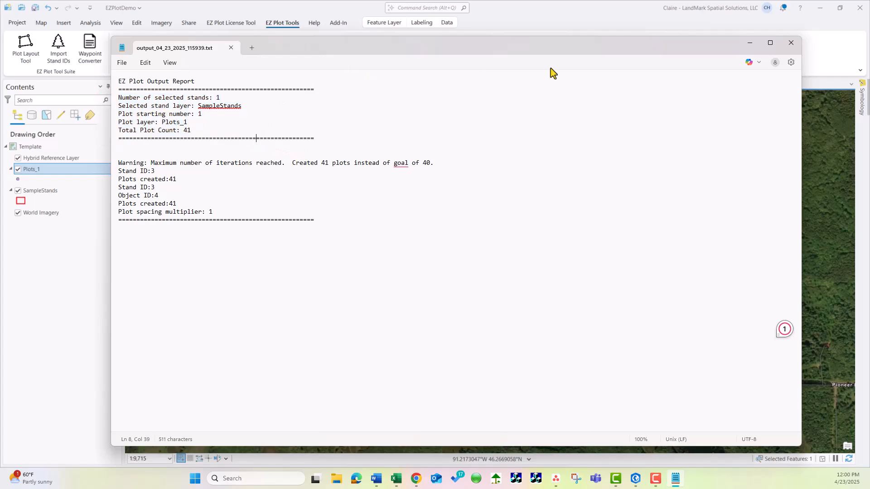
click(791, 42)
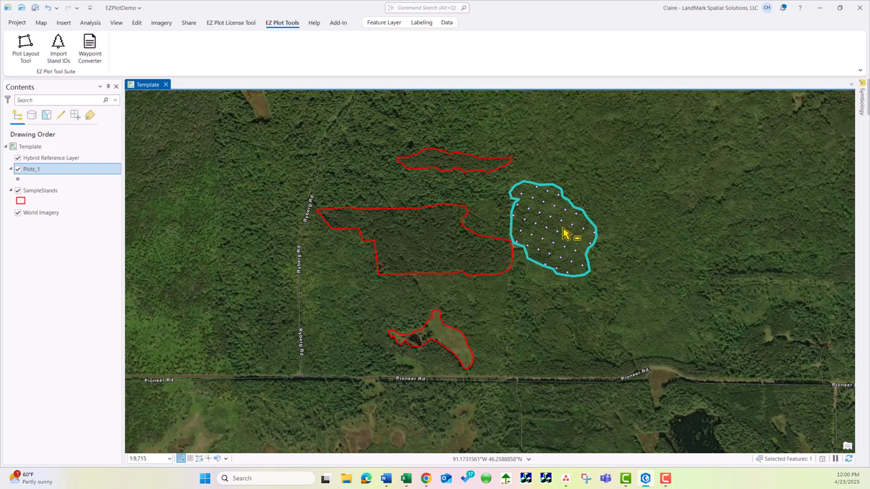
Clear the stand selection on the map
click(41, 23)
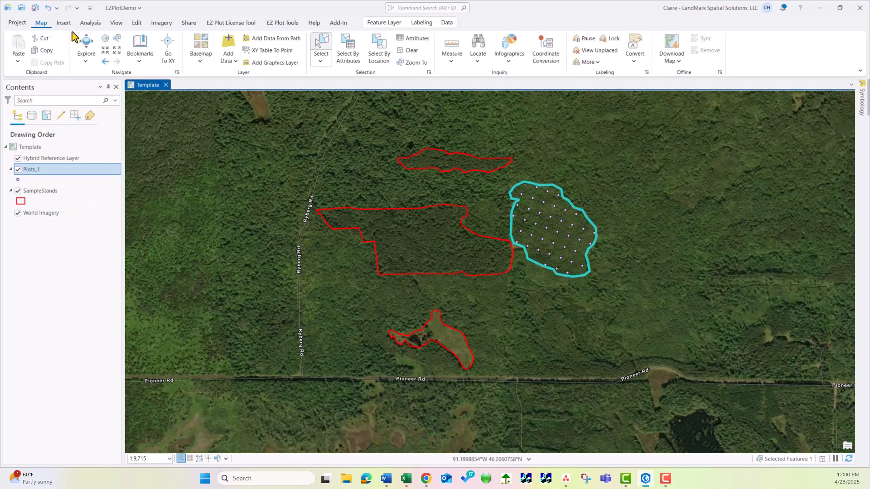
click(402, 51)
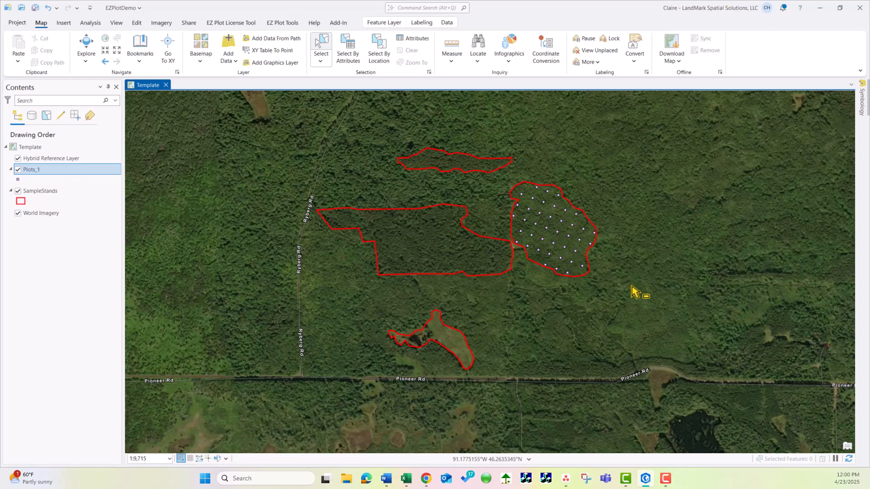
Open the point symbol's appearance properties for the Plots_1 layer
scroll(603, 259, up, 2)
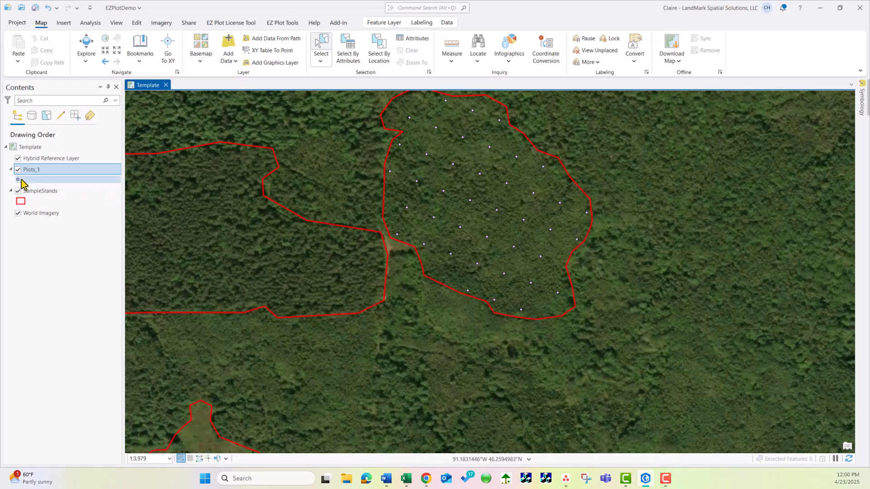
click(21, 180)
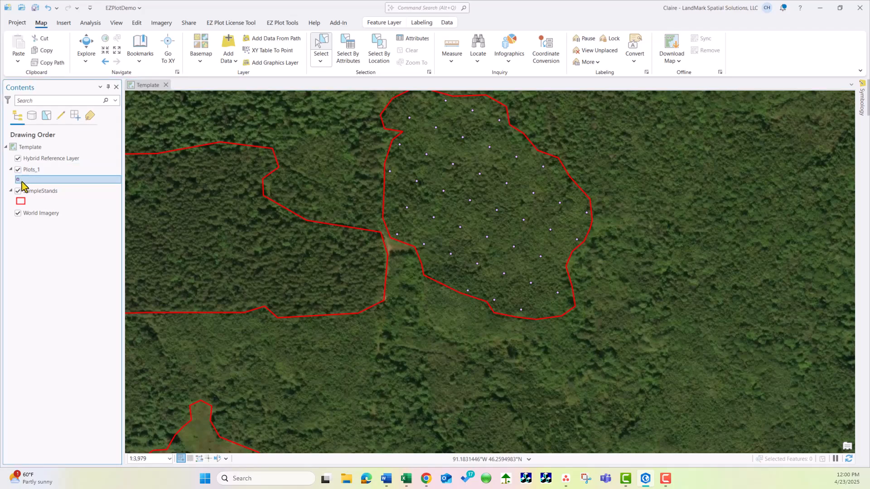
click(18, 181)
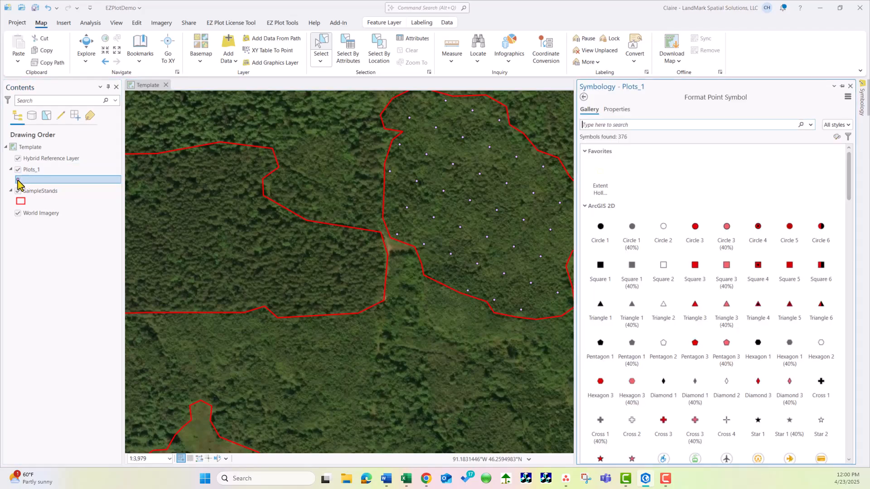
click(776, 228)
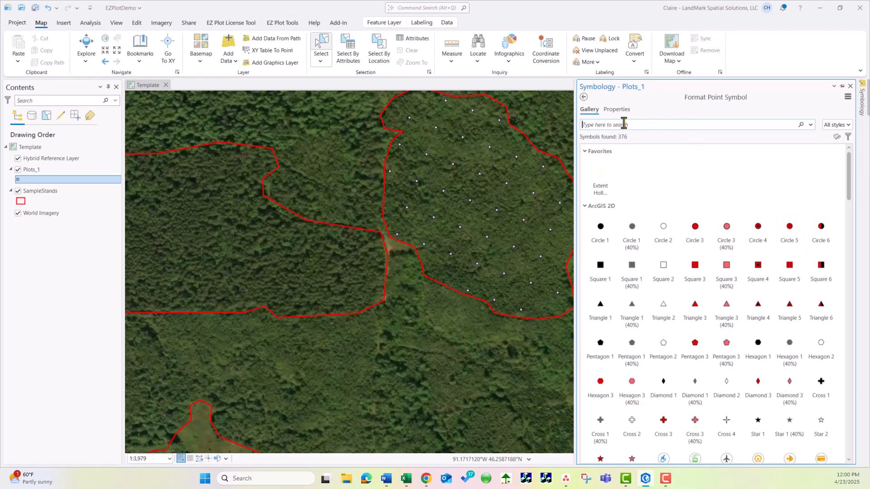
click(618, 110)
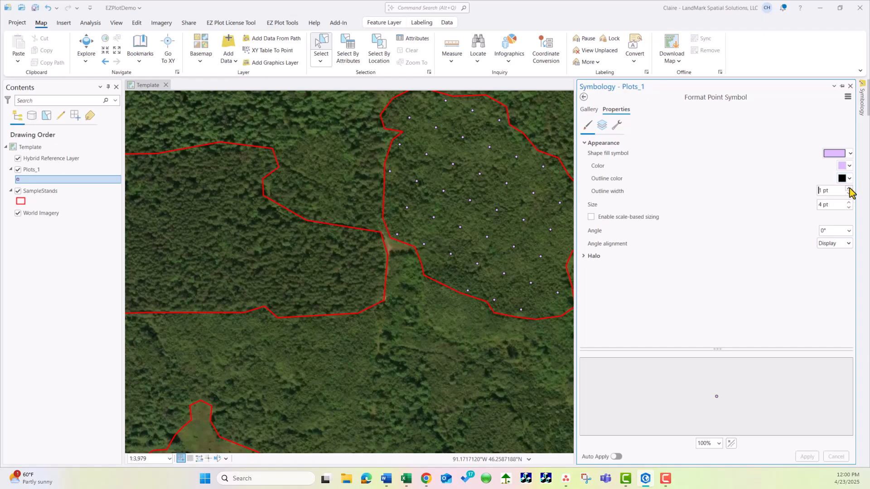
Set the plot symbol's outline width to 3 pt and apply it
click(848, 189)
click(849, 189)
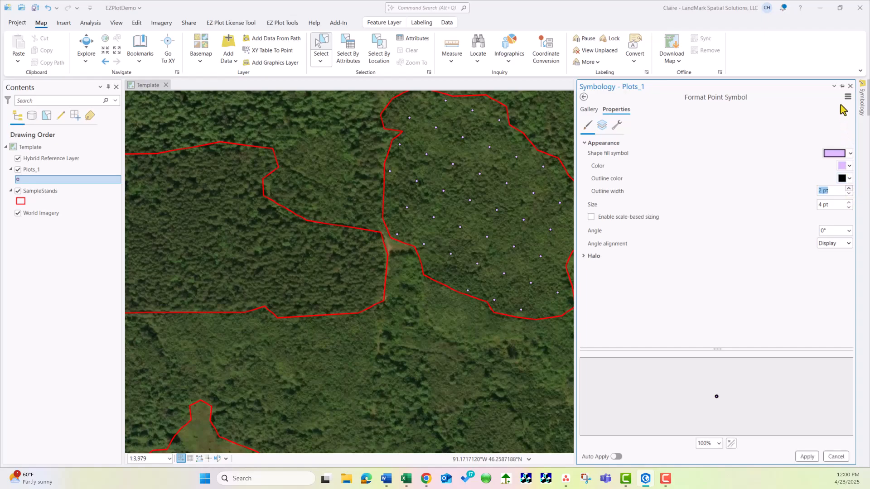
click(808, 457)
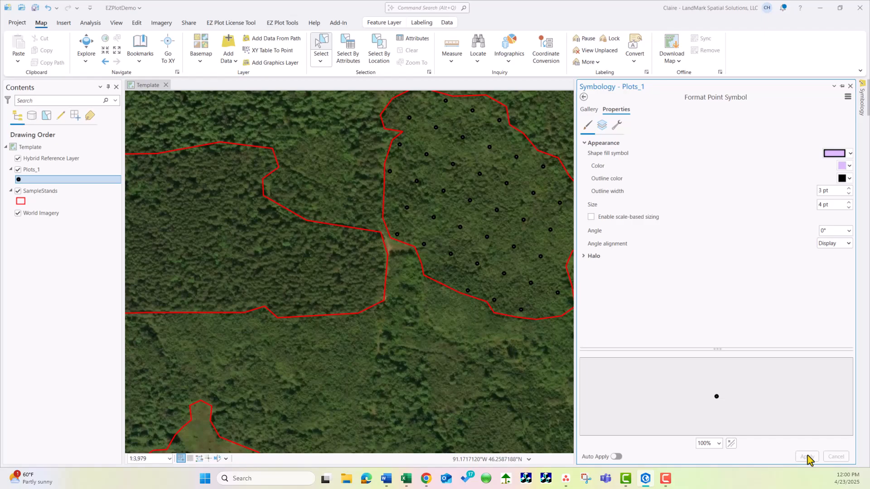
Set the plot symbol's outline width to 0.5 pt and its size to 6 pt, and apply the changes
click(849, 194)
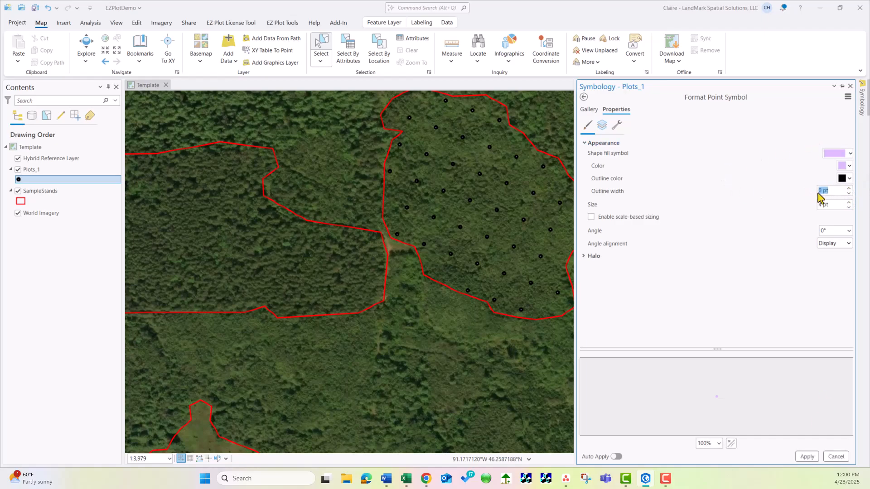
click(823, 193)
triple_click(849, 203)
click(849, 208)
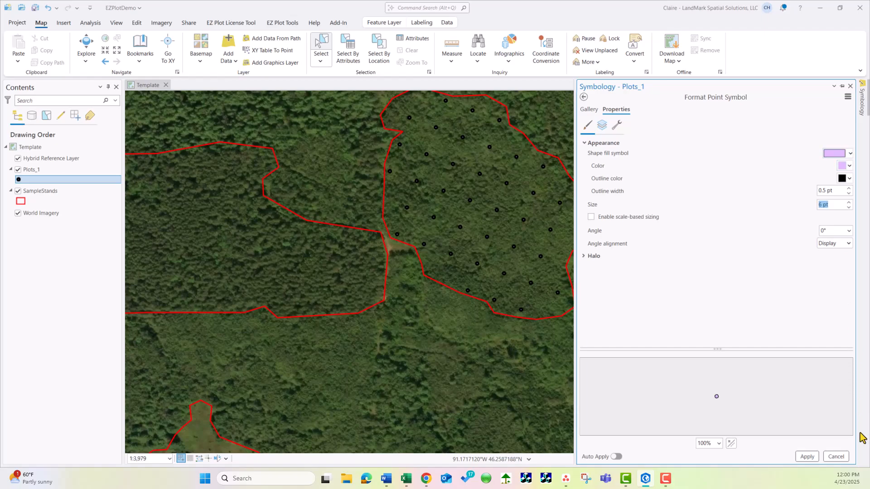
click(807, 457)
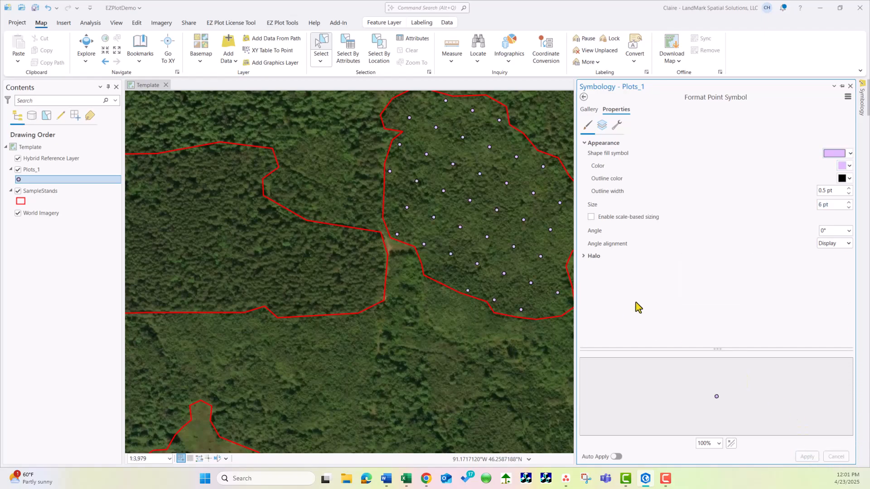
Change the plot symbol's fill color to bright yellow, apply it, and close the symbology settings
click(844, 154)
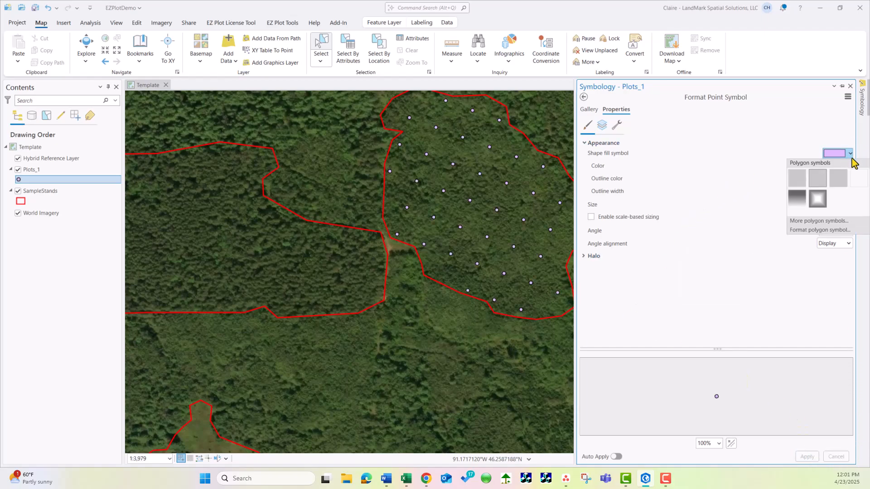
click(849, 166)
click(850, 165)
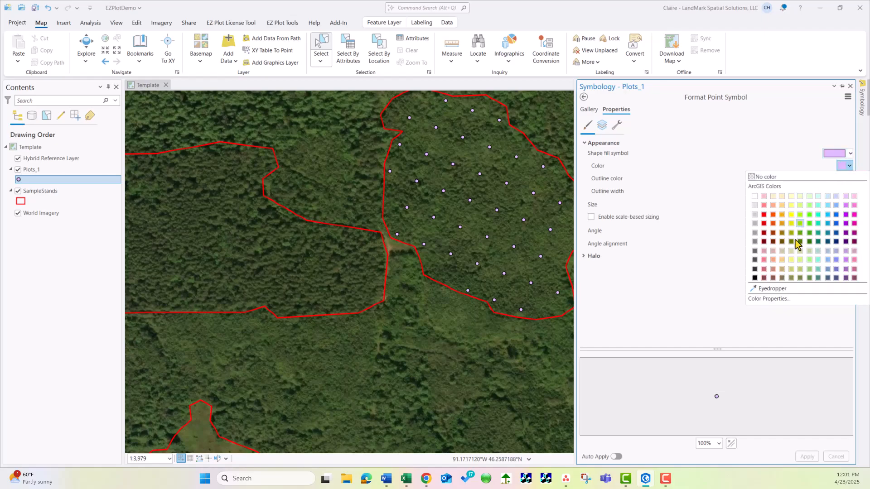
click(791, 215)
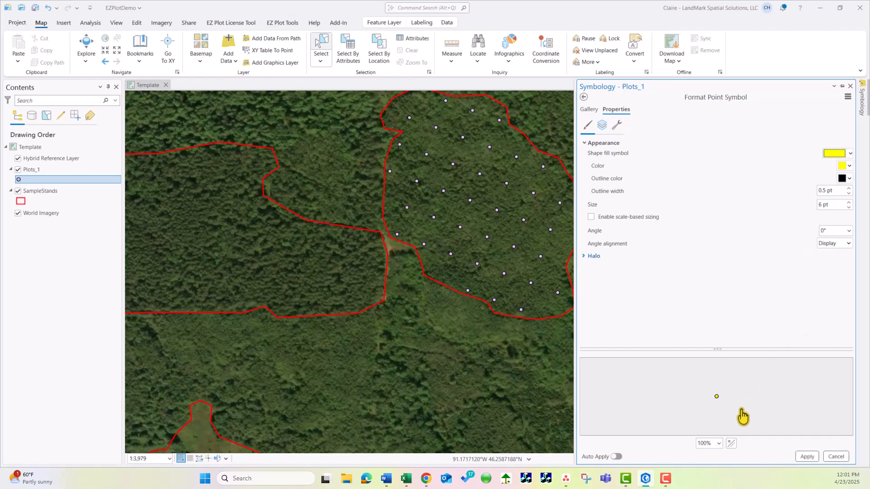
click(807, 457)
click(850, 86)
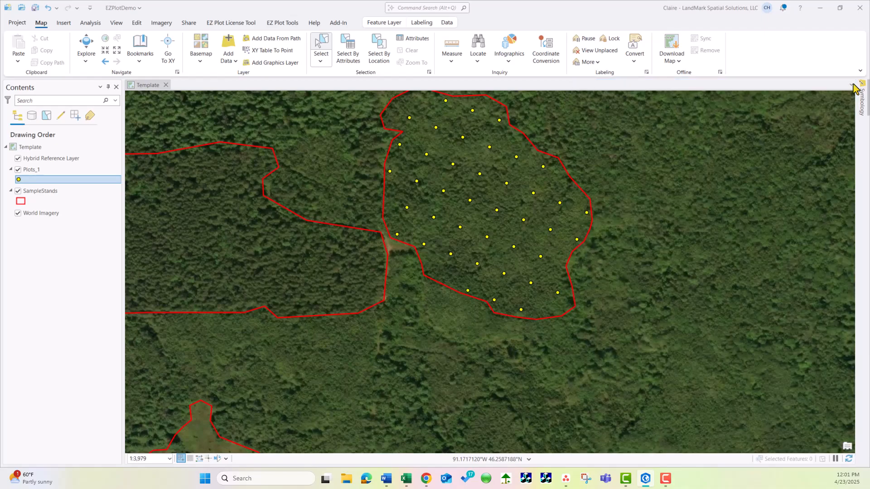
click(86, 45)
drag(619, 191, 612, 298)
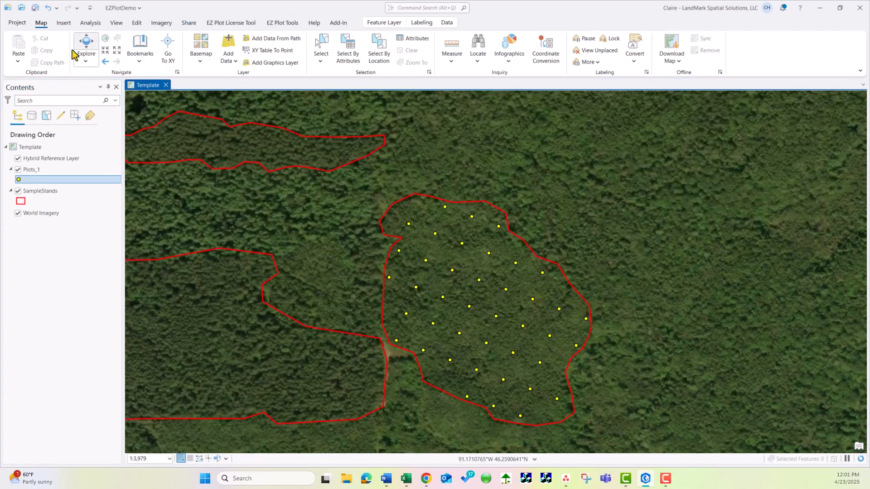
drag(603, 232, 622, 194)
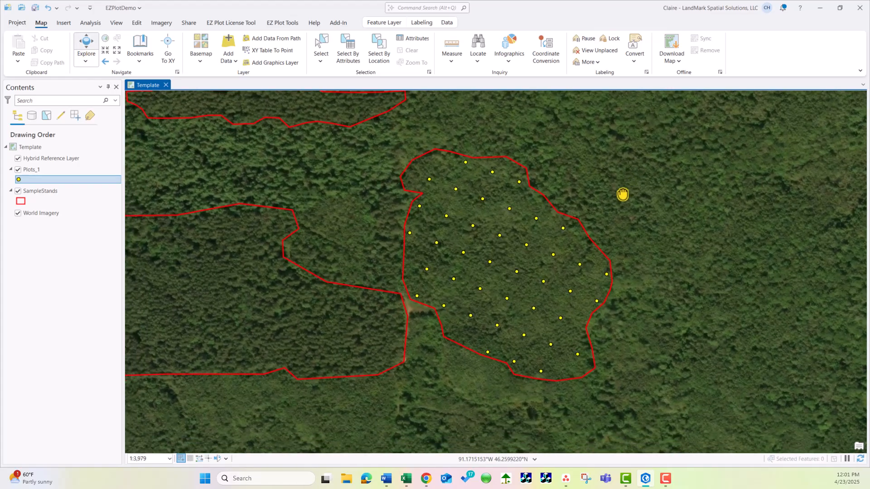
scroll(484, 243, up, 2)
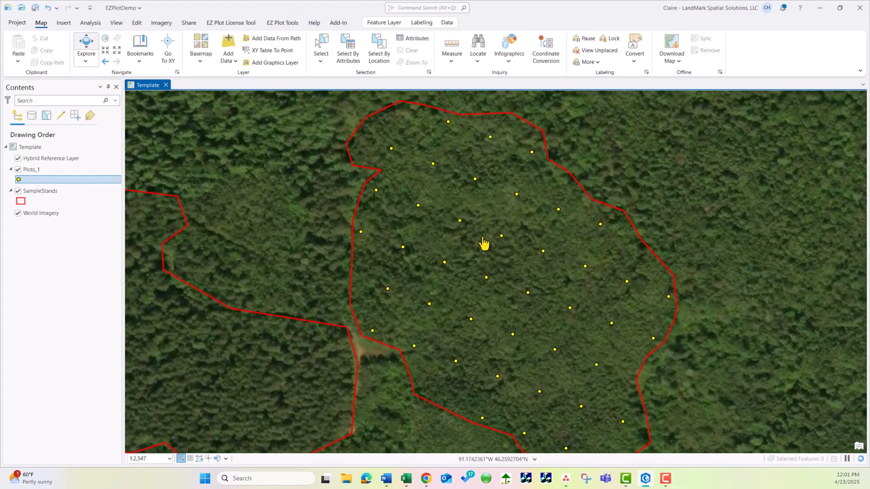
scroll(484, 243, down, 2)
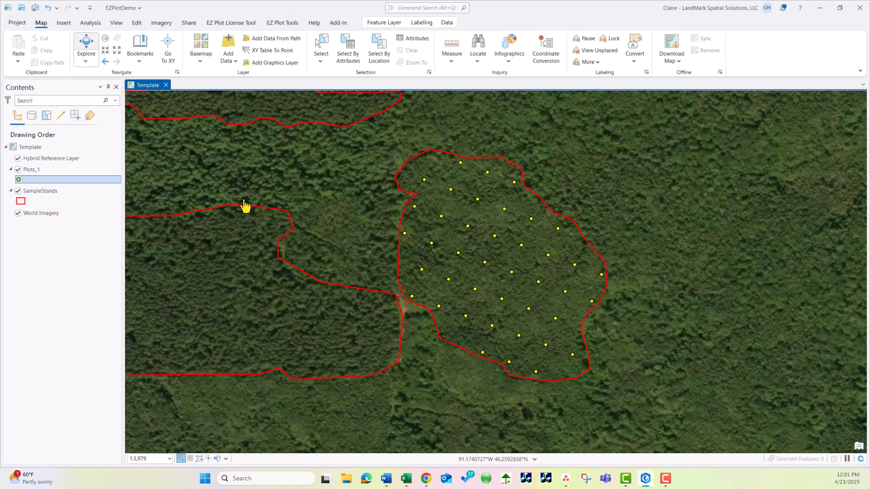
Remove the Plots_1 layer from the map
click(43, 171)
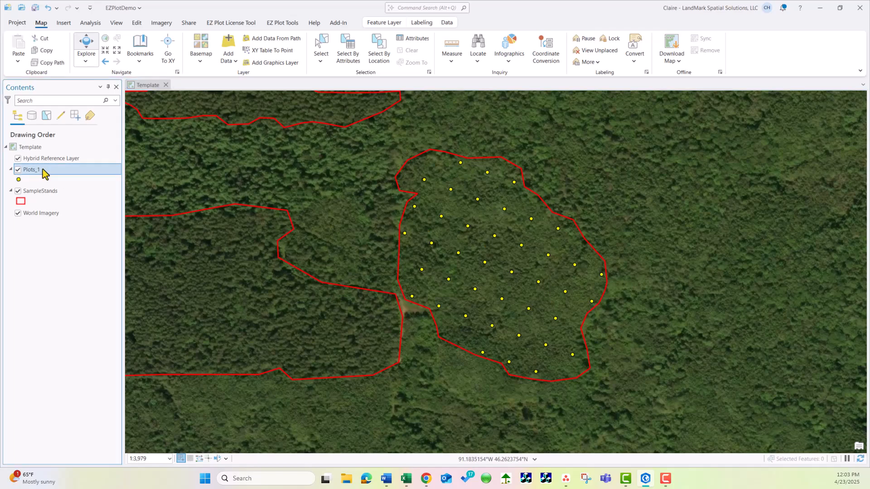
right_click(44, 171)
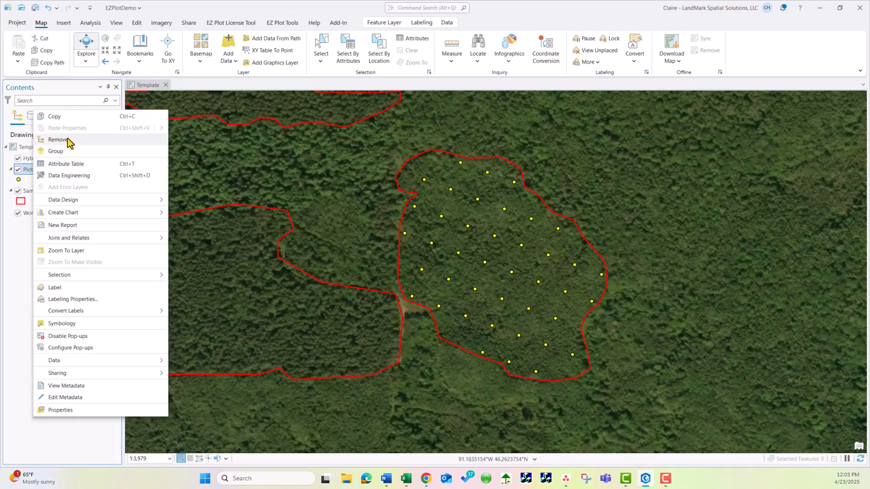
click(82, 145)
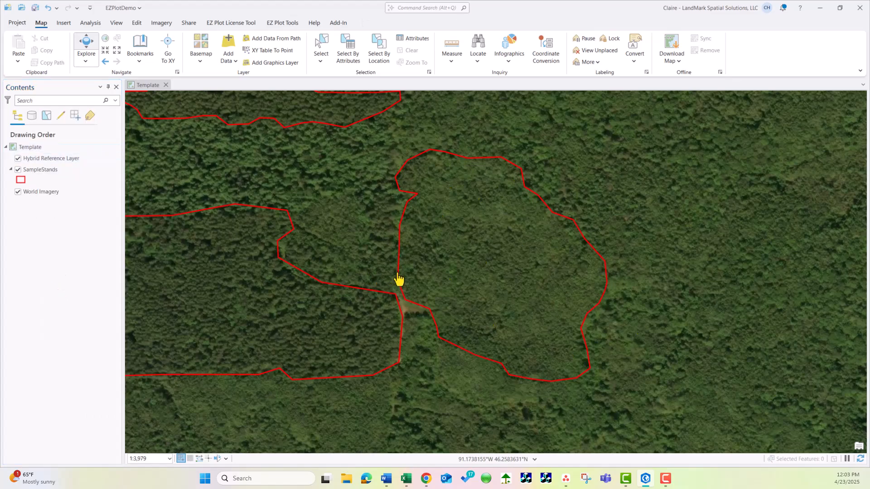
scroll(399, 281, down, 2)
scroll(399, 281, down, 2)
drag(351, 325, 382, 305)
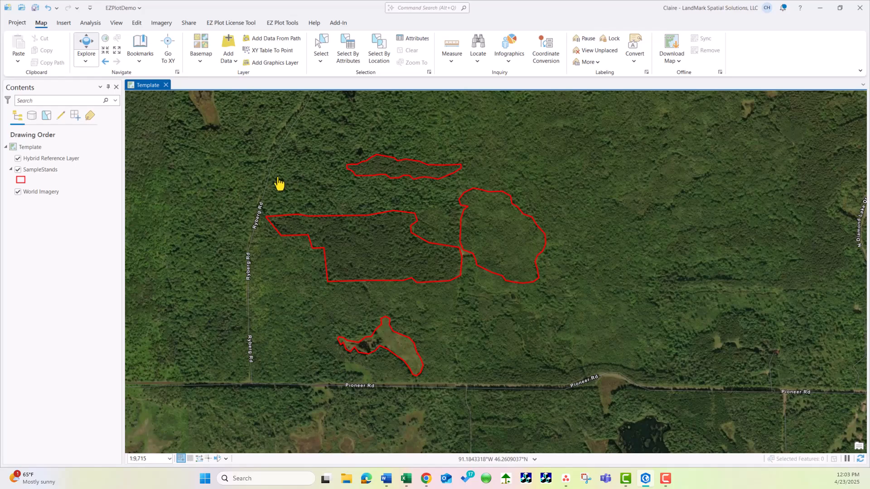
click(286, 25)
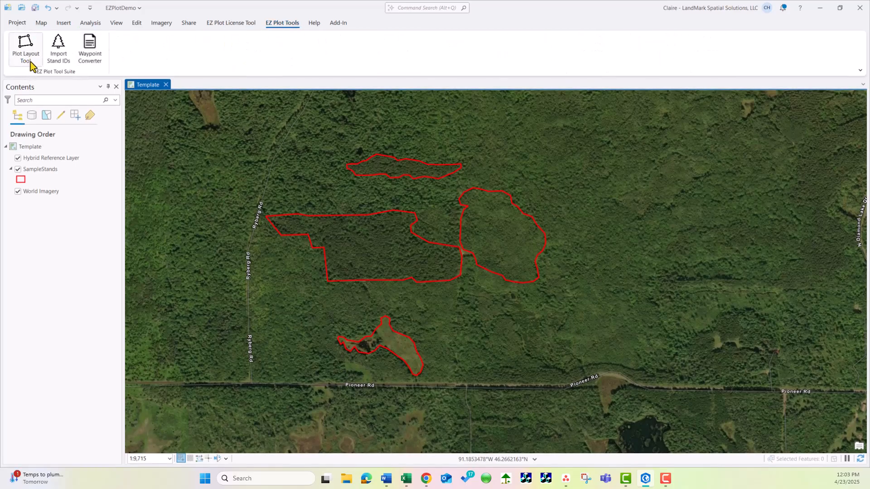
click(26, 45)
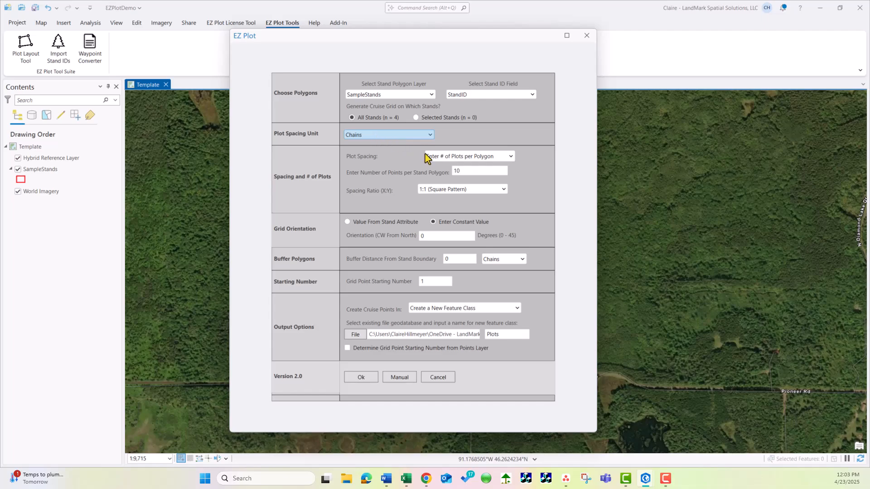
click(455, 157)
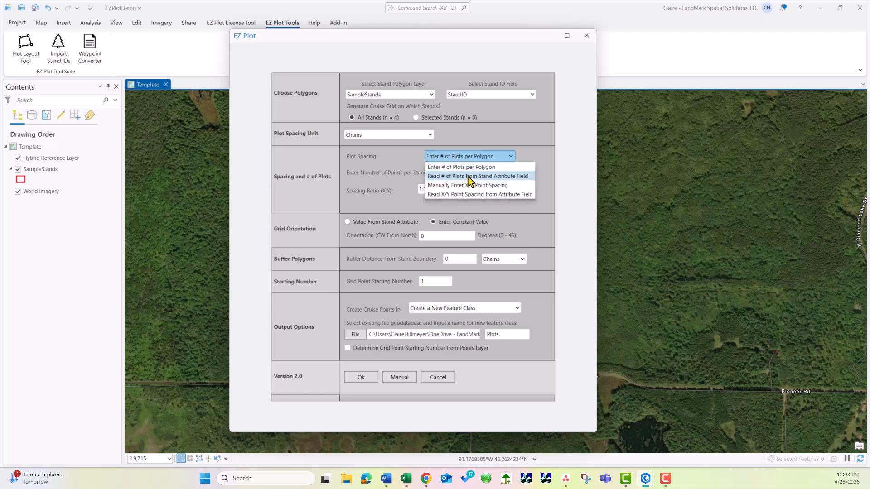
click(469, 182)
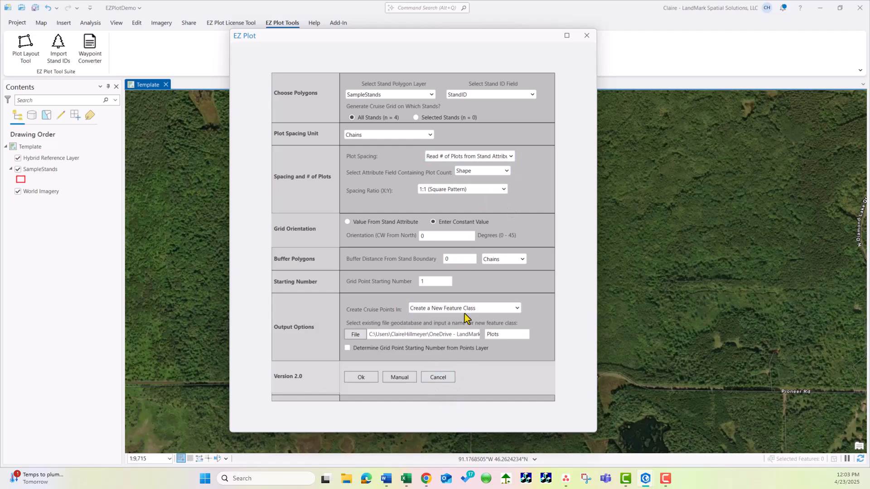
click(439, 381)
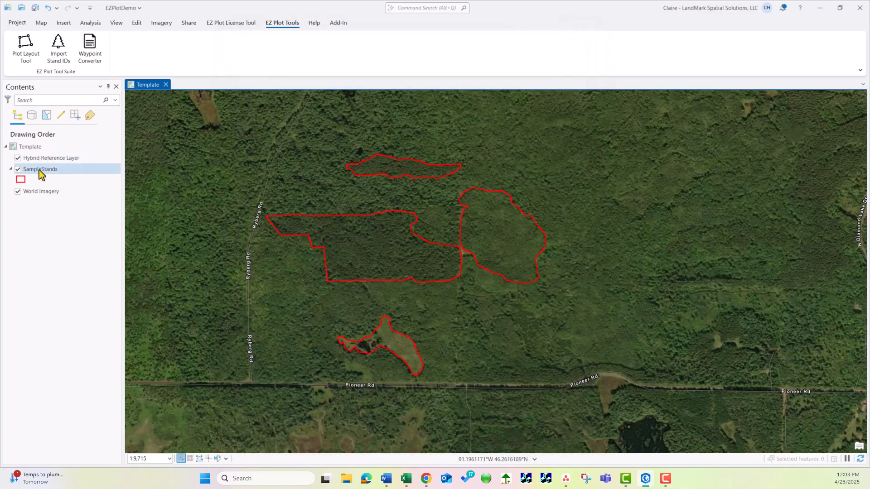
Open the SampleStands attribute table and examine the NumPlots and X/Y spacing fields for each stand
right_click(64, 170)
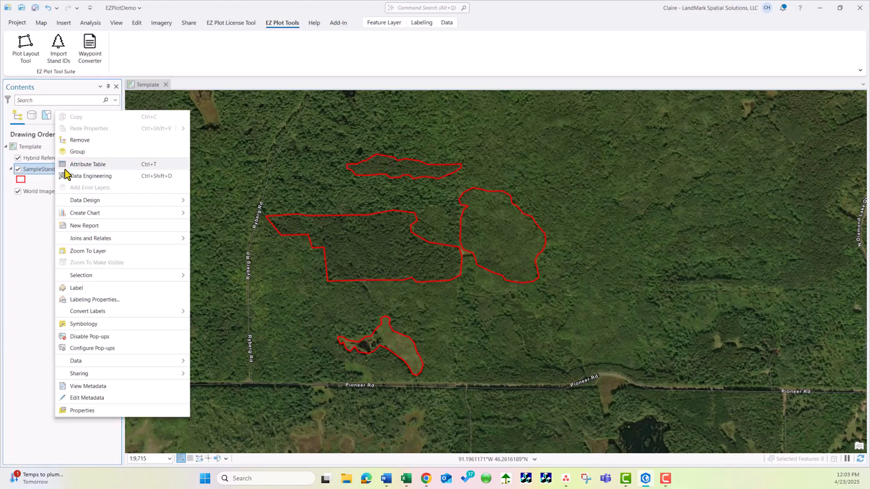
click(96, 171)
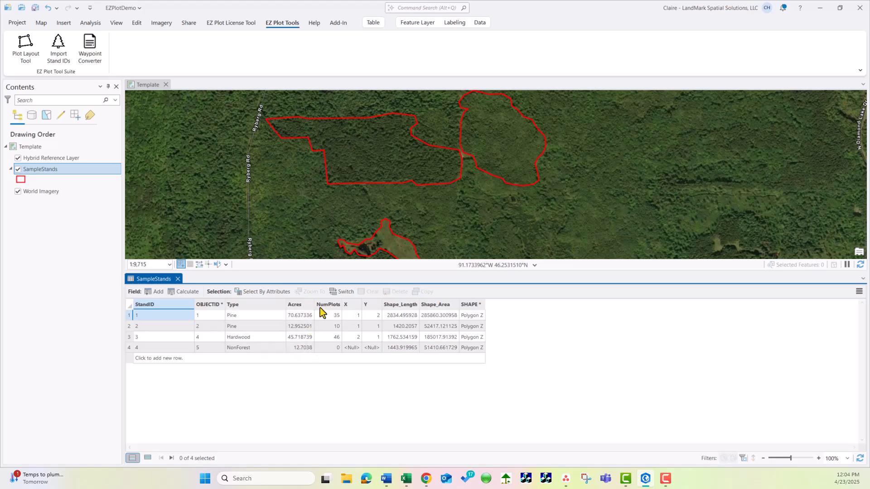
mouse_move(328, 309)
drag(563, 274, 567, 319)
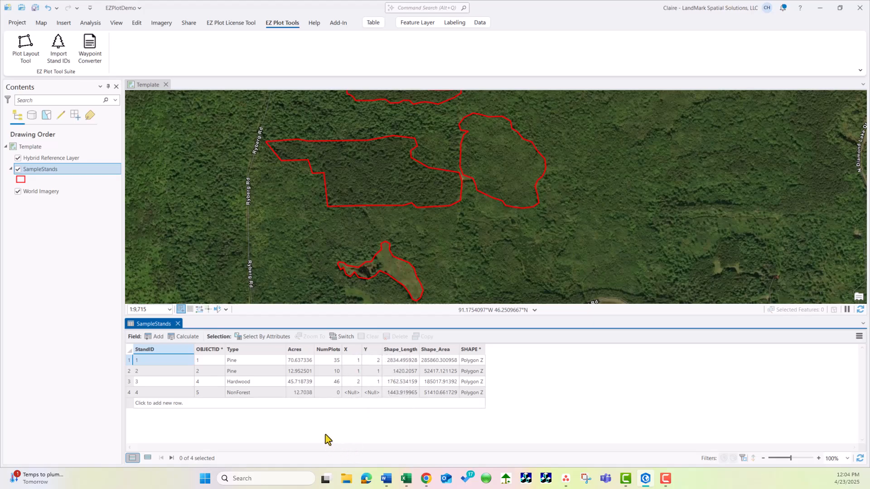
click(154, 337)
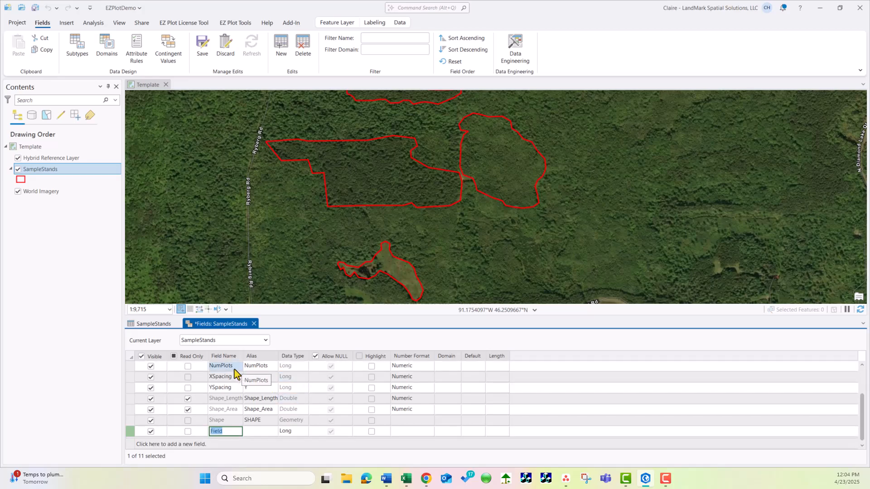
click(254, 326)
click(462, 254)
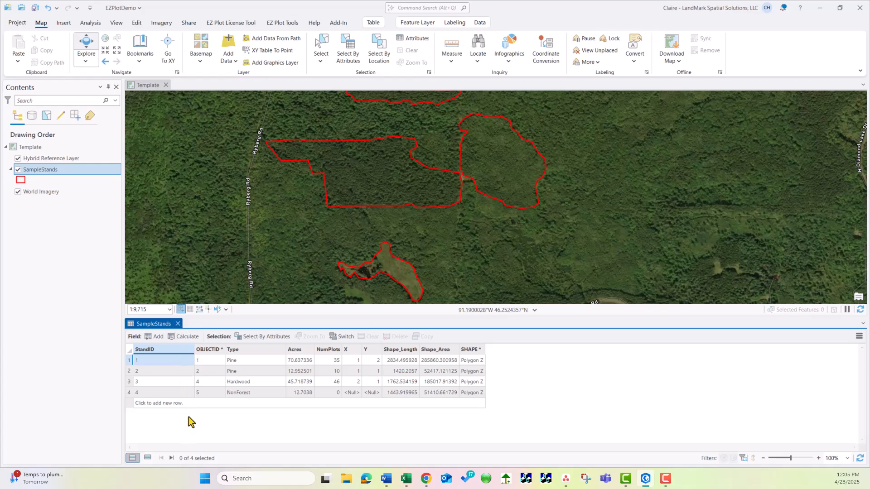
Close the attribute table and set the Plot Layout Tool to read the number of plots from the NumPlots stand attribute field
click(178, 324)
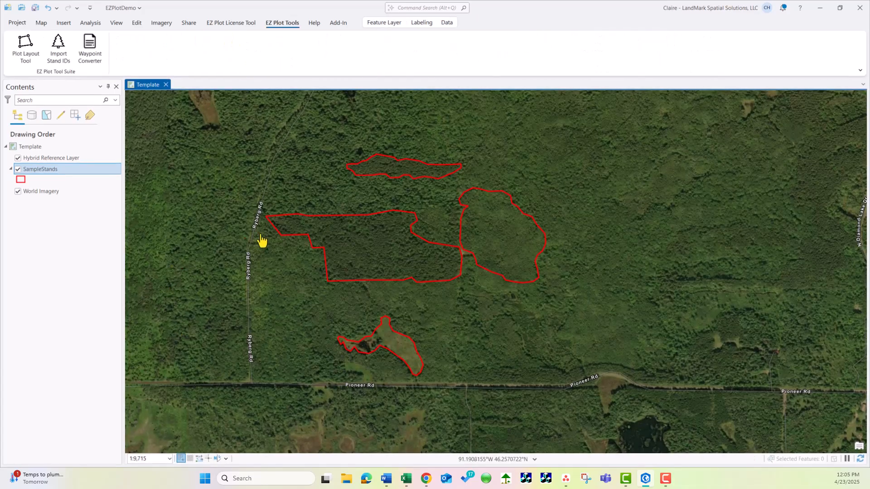
click(26, 47)
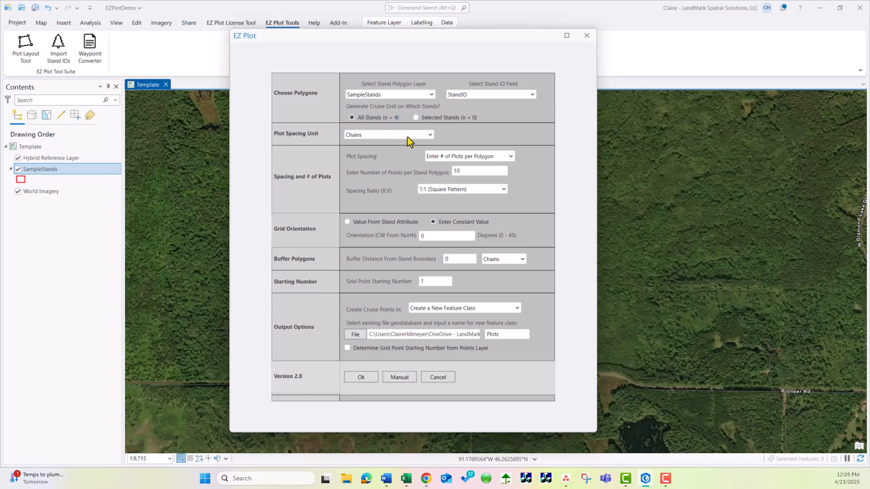
click(448, 157)
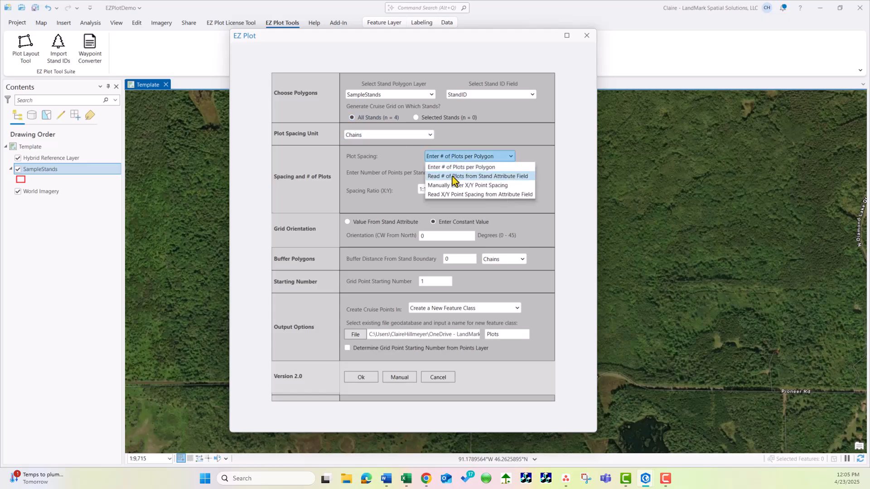
click(453, 177)
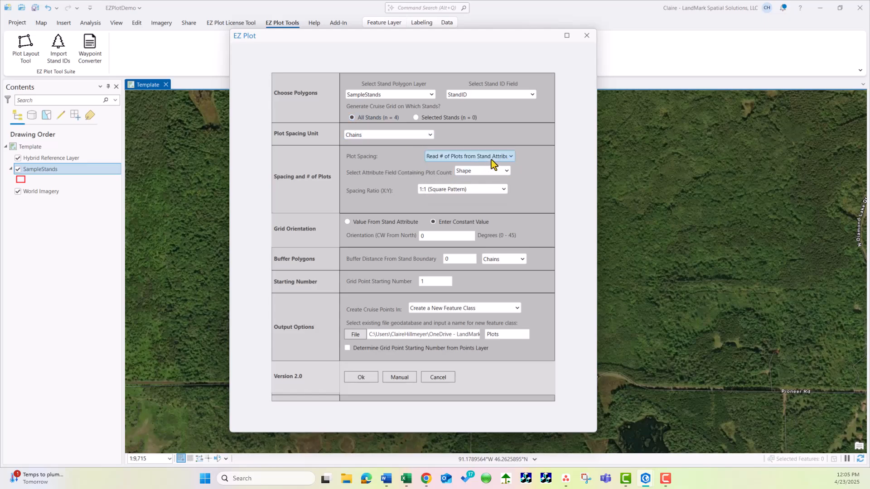
click(493, 172)
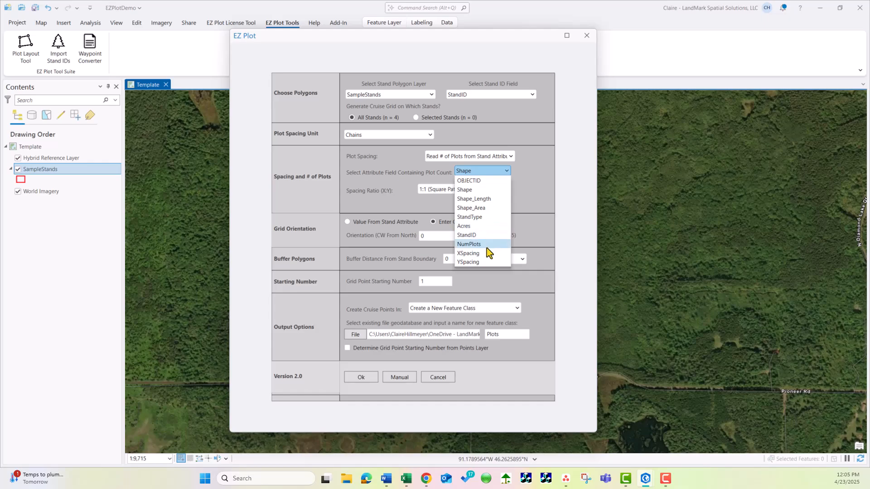
click(474, 244)
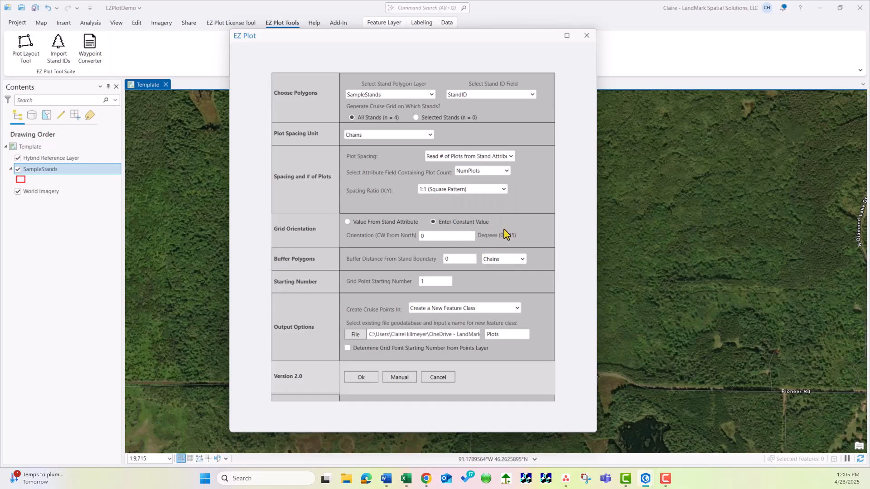
Set the spacing ratio to 1:2 (Rectangle Pattern) and generate the grid for all stands as a new feature class named Plots_NUMPlots
click(483, 189)
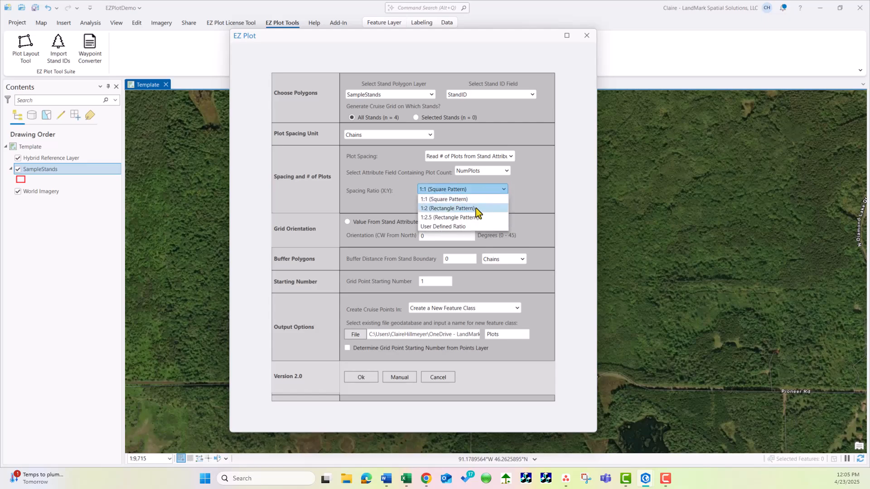
click(476, 209)
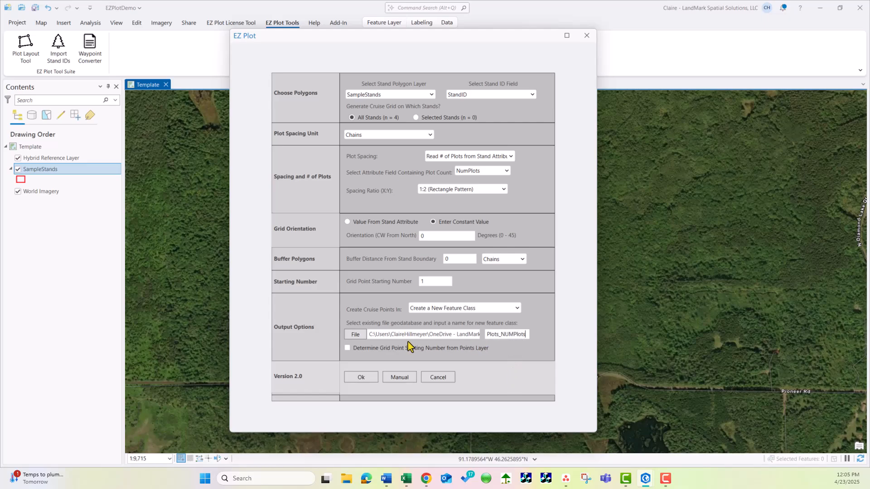
click(356, 335)
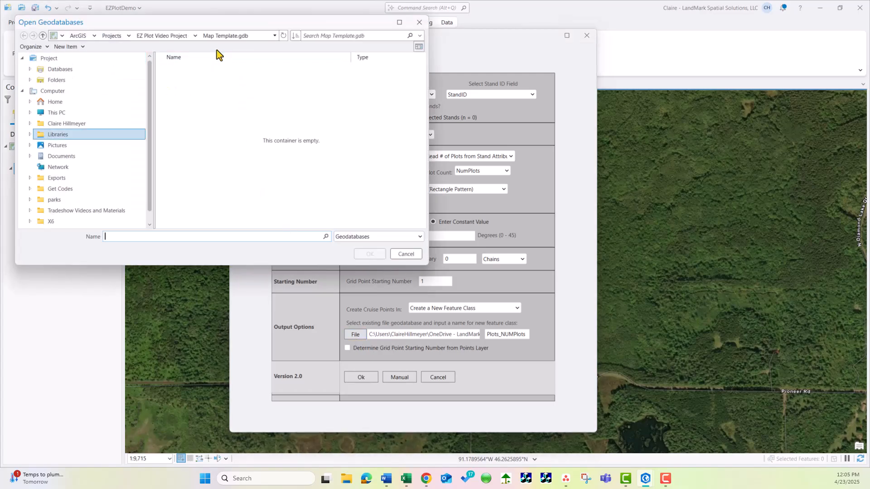
click(406, 255)
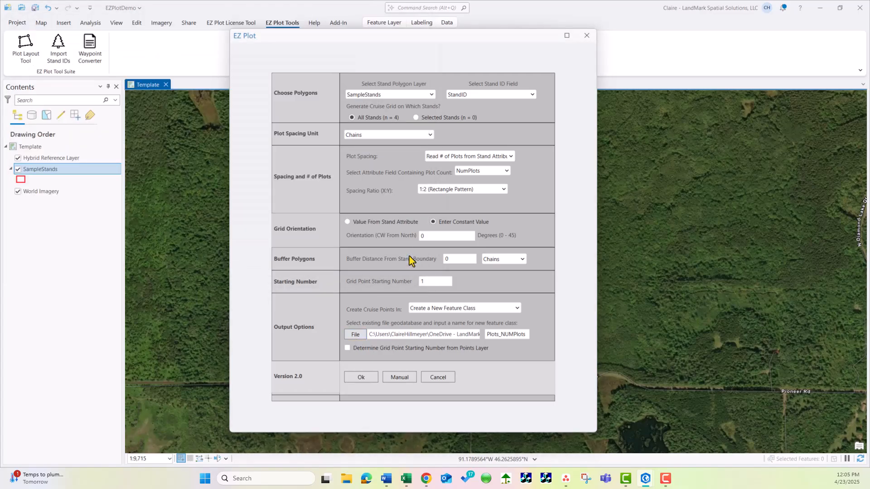
click(368, 380)
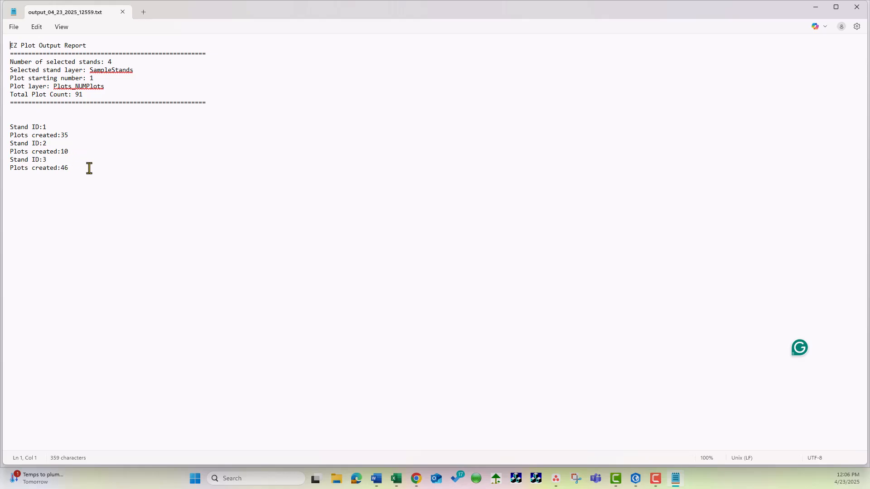
click(122, 12)
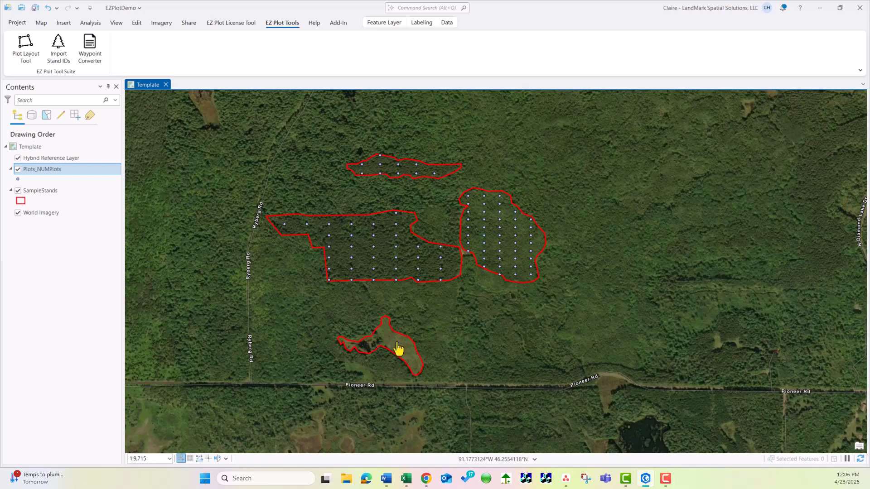
Open the SampleStands attribute table and select the NonForest stand's record to examine its plot count and location on the map
right_click(40, 191)
click(63, 153)
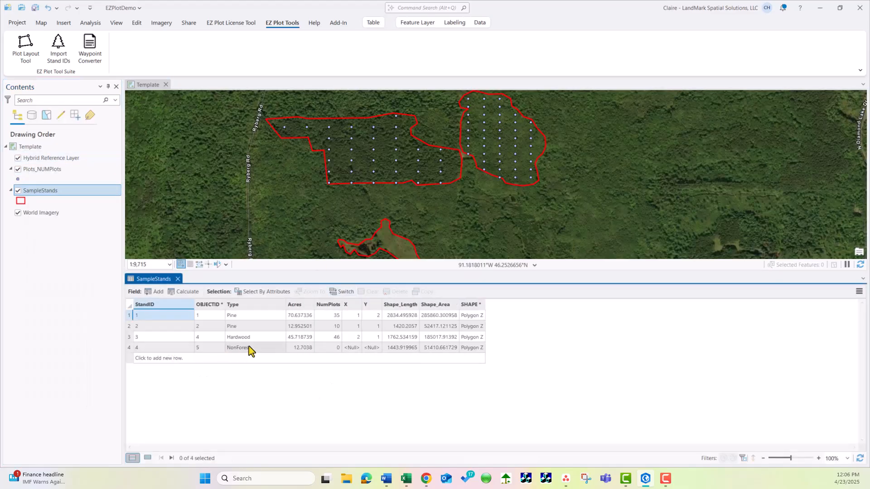
click(250, 348)
click(131, 348)
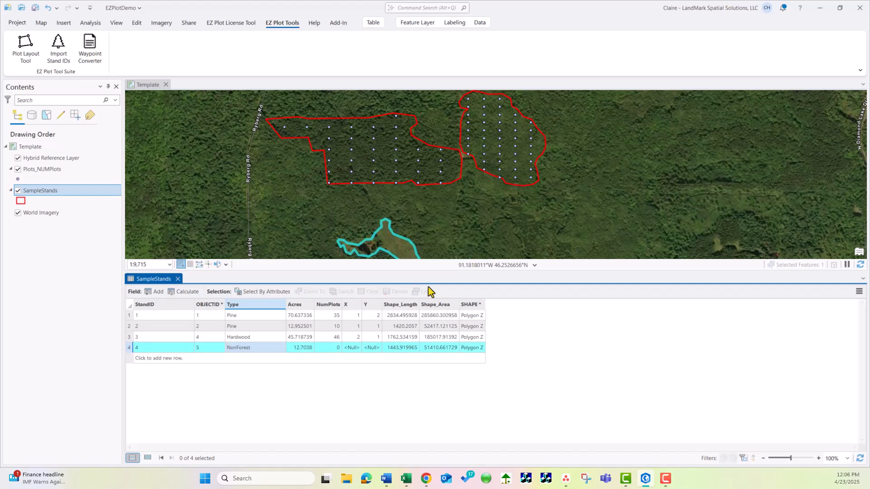
drag(486, 225, 483, 163)
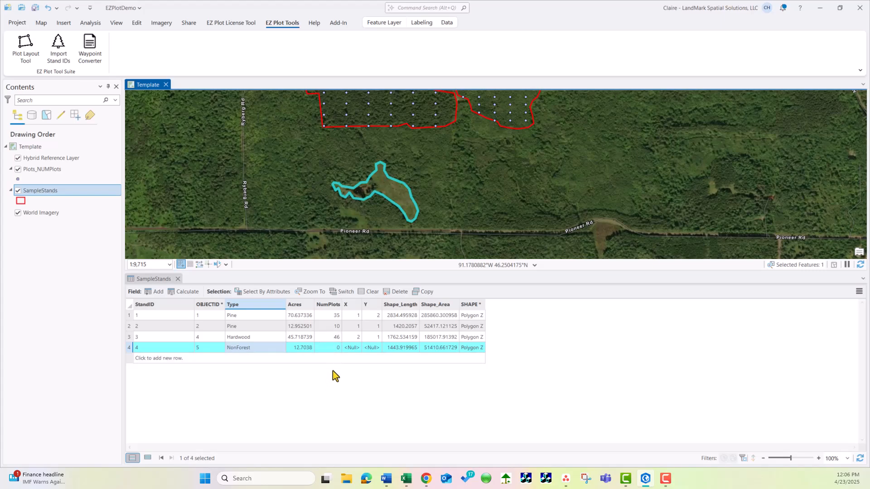
Close the SampleStands attribute table and clear the stand selection
click(178, 279)
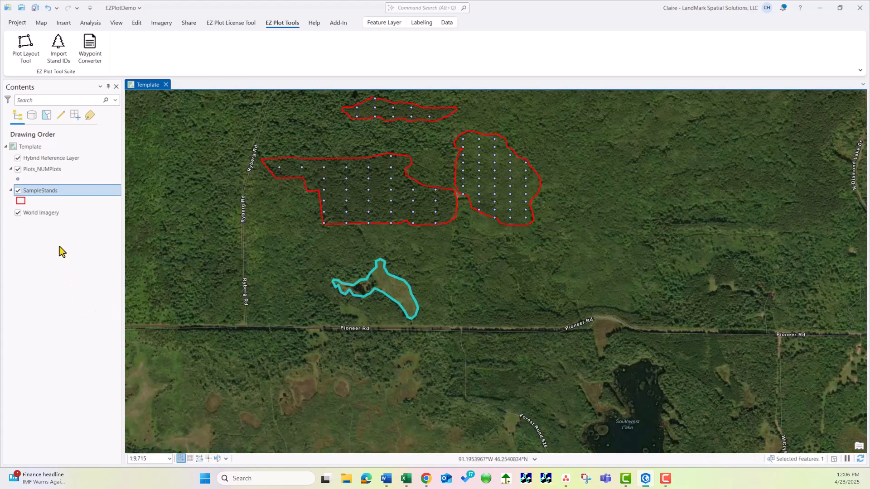
click(39, 24)
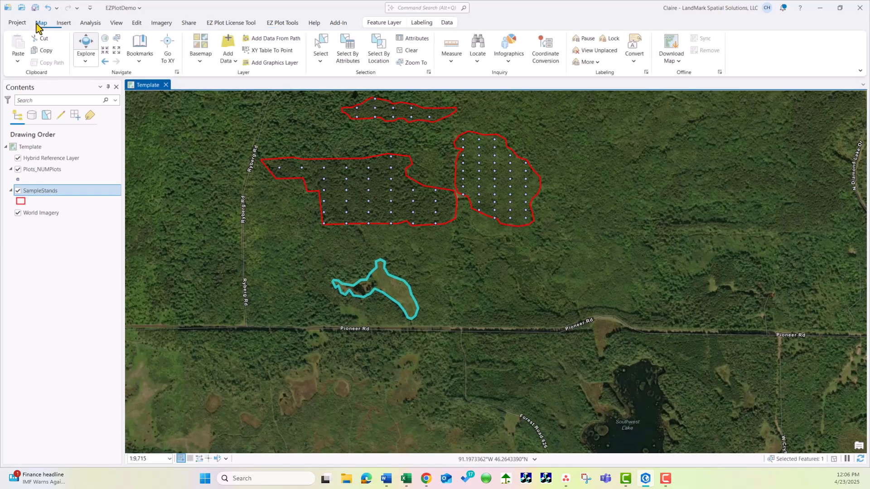
click(410, 51)
Remove the Plots_NUMPlots layer from the map
drag(488, 140, 486, 215)
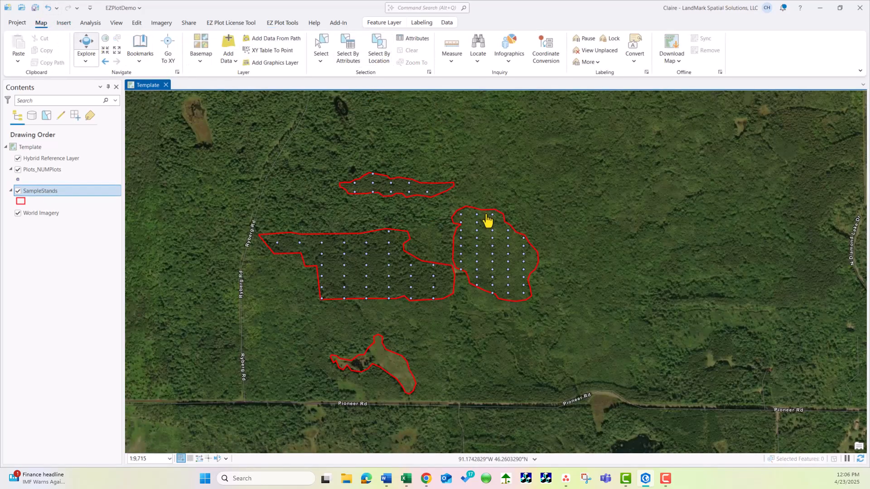
right_click(38, 170)
click(62, 104)
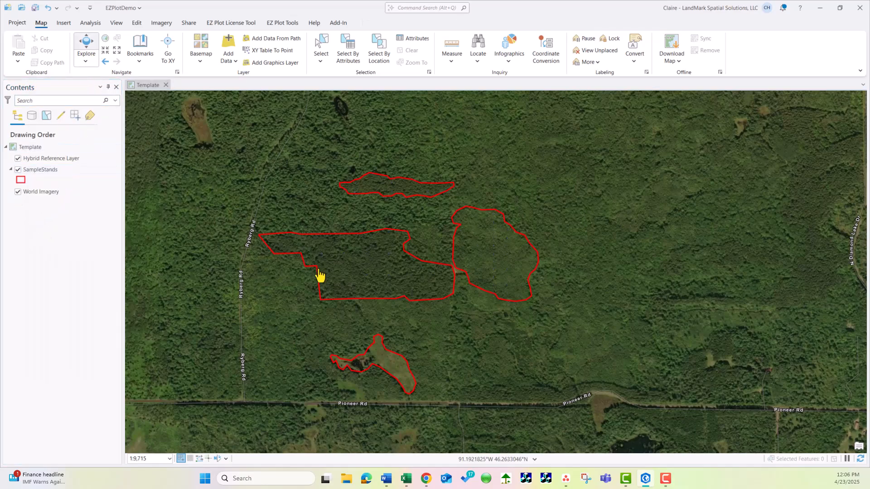
Open the Plot Layout Tool, set plot spacing to Manually Enter X/Y Point Spacing, and set the spacing unit to Feet
click(281, 27)
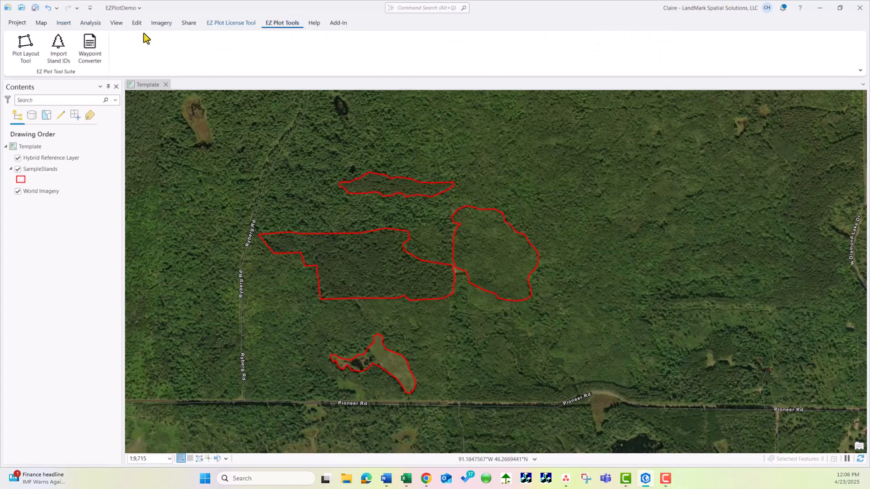
click(26, 51)
click(483, 157)
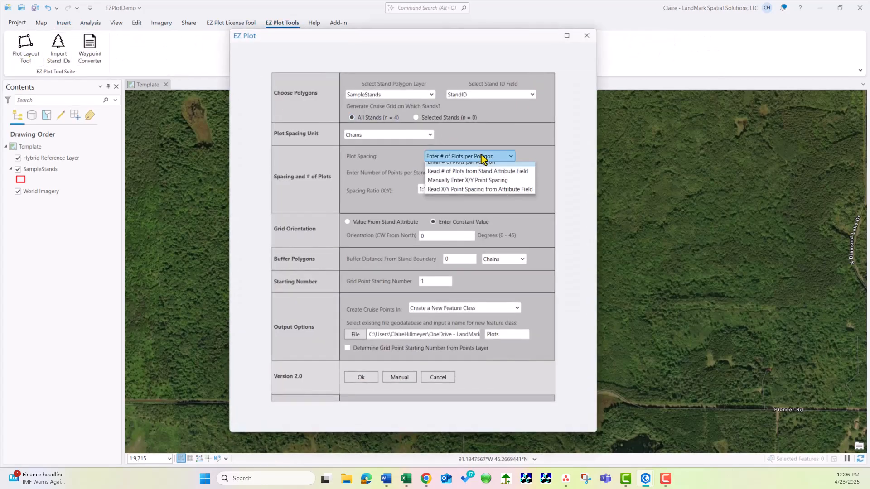
click(456, 186)
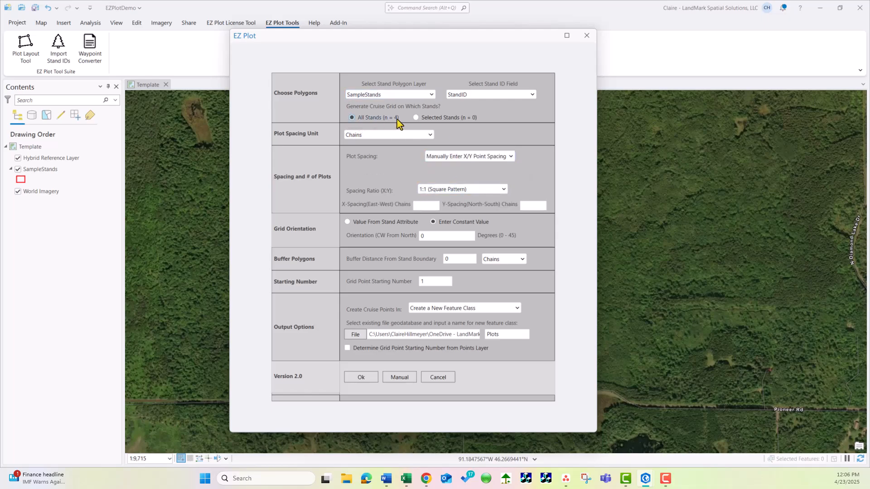
click(373, 136)
click(372, 154)
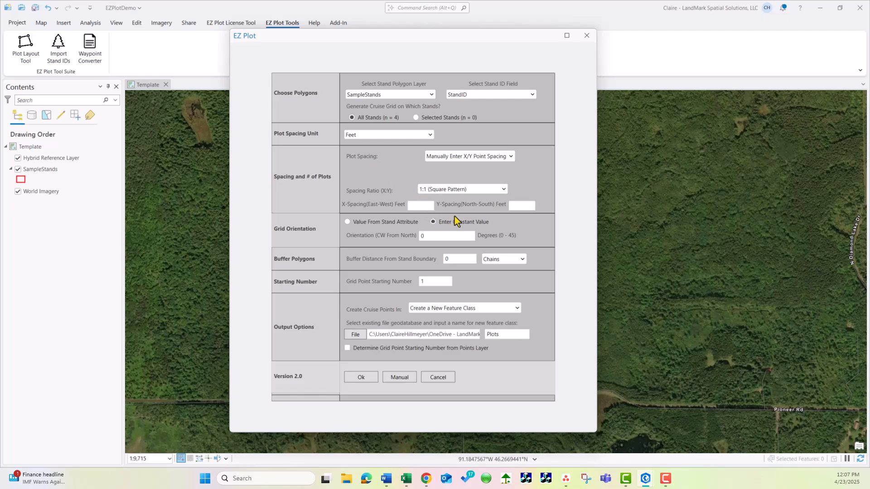
Set the X-spacing to 100 feet, choose User Defined Ratio as the spacing ratio, and change the Y-spacing
click(417, 205)
click(459, 190)
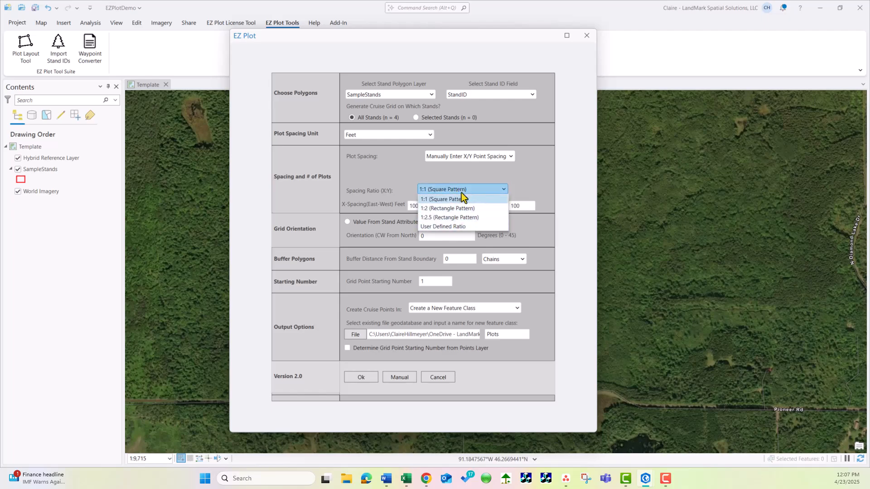
click(413, 180)
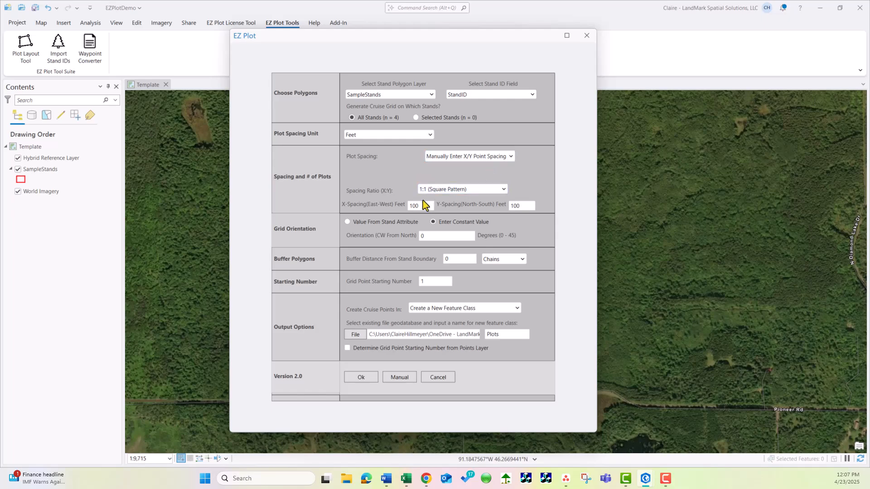
click(446, 190)
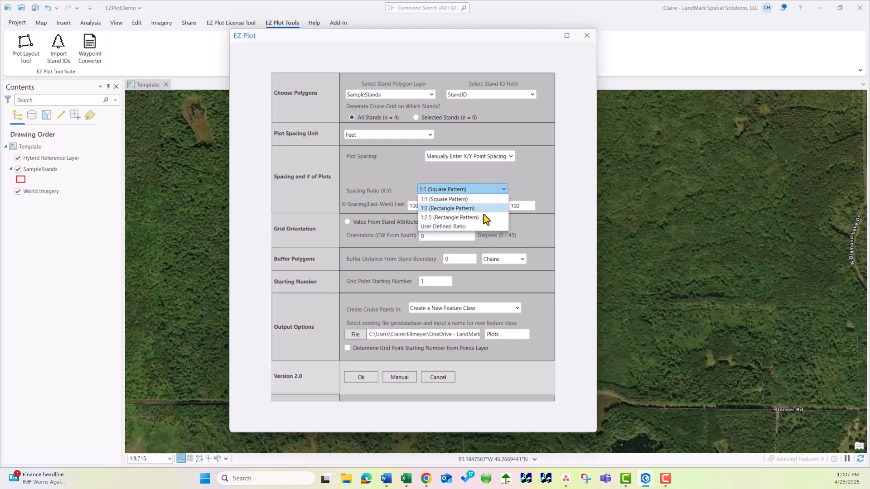
click(446, 227)
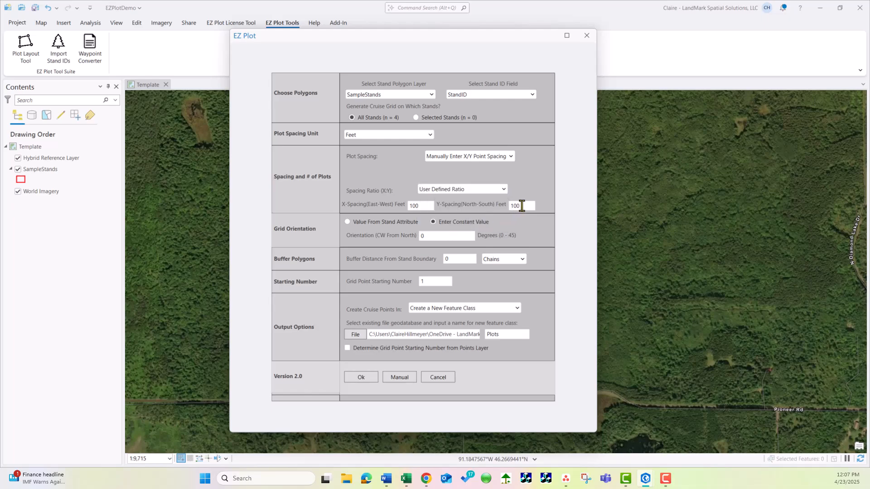
drag(526, 205, 513, 205)
Change the constant grid orientation value, generate the plot grid for all stands, and close the output report
double_click(431, 237)
click(363, 379)
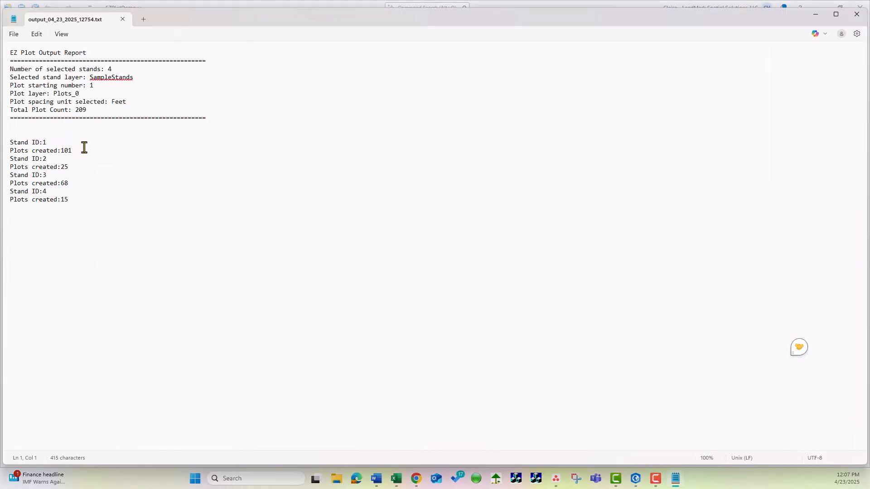
click(123, 19)
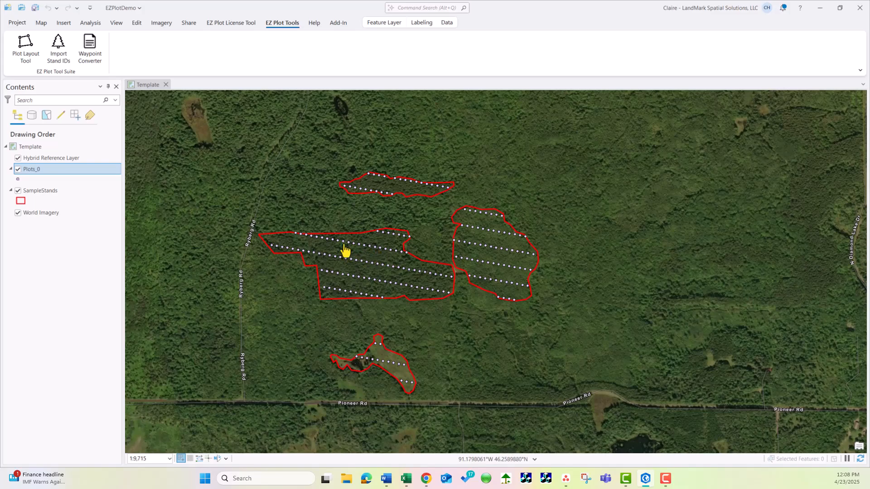
Start a distance measurement on the map with the unit set to US Feet
scroll(355, 276, up, 3)
scroll(370, 235, up, 3)
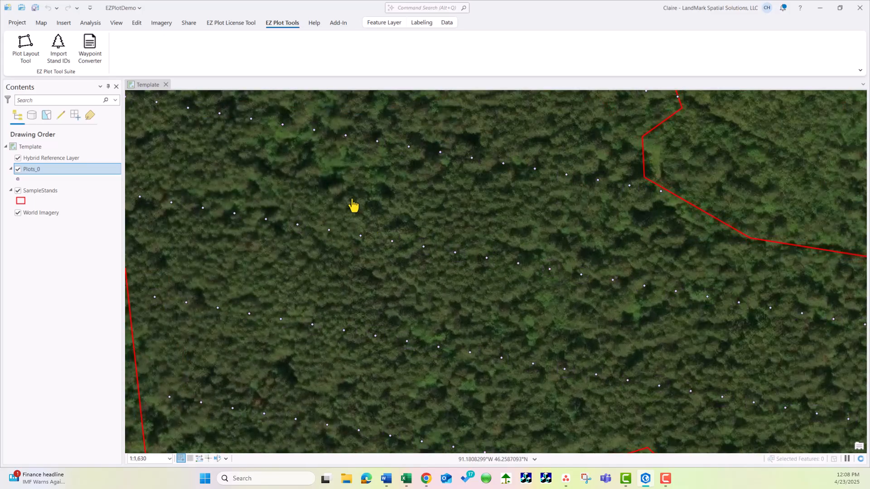
click(41, 22)
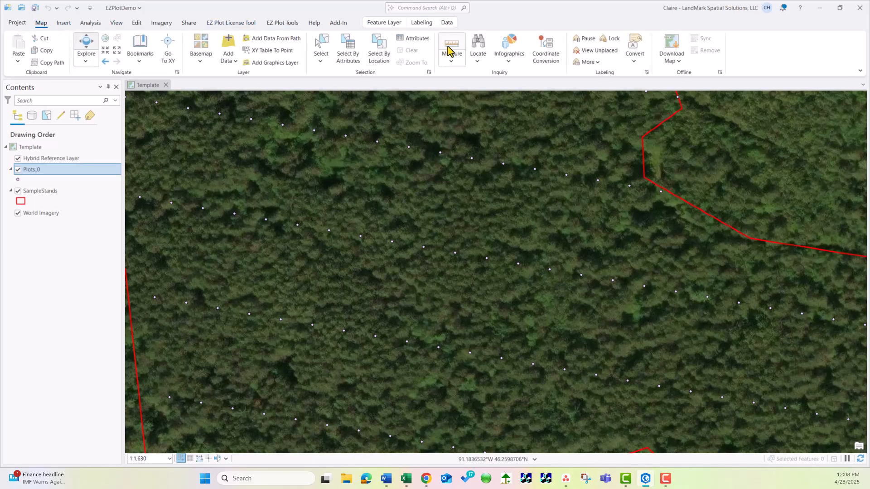
click(451, 49)
click(179, 118)
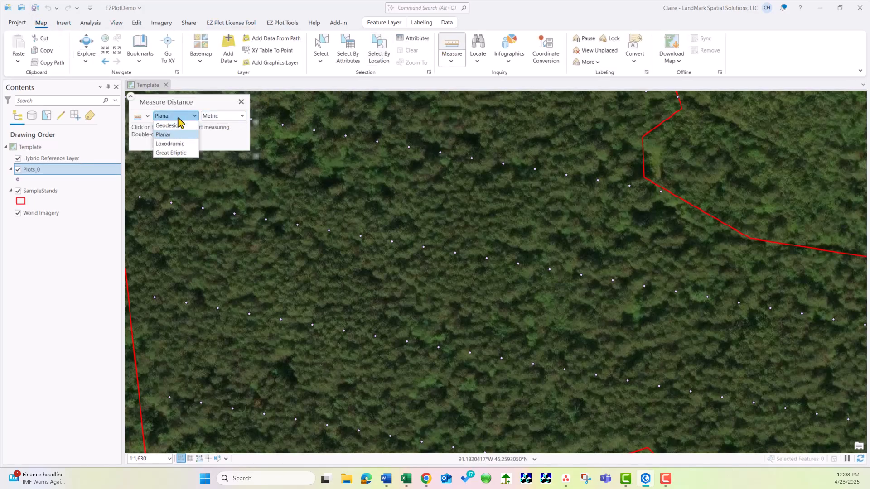
click(179, 118)
click(231, 117)
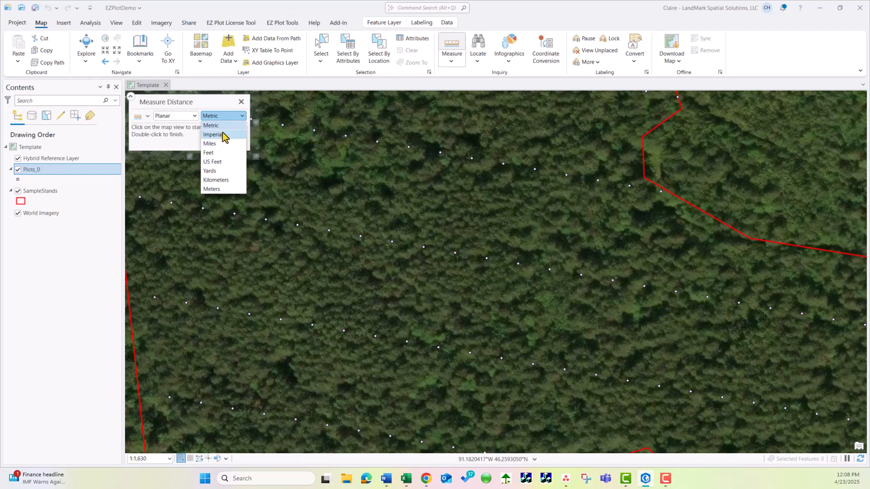
click(224, 162)
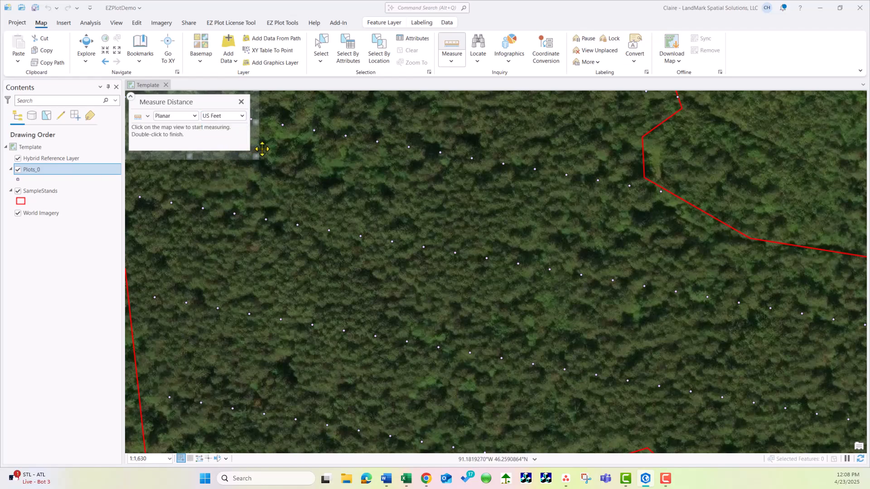
Measure the spacing between neighbouring plots along a line and between adjacent plot lines, clear the results, and close the measurement
click(314, 131)
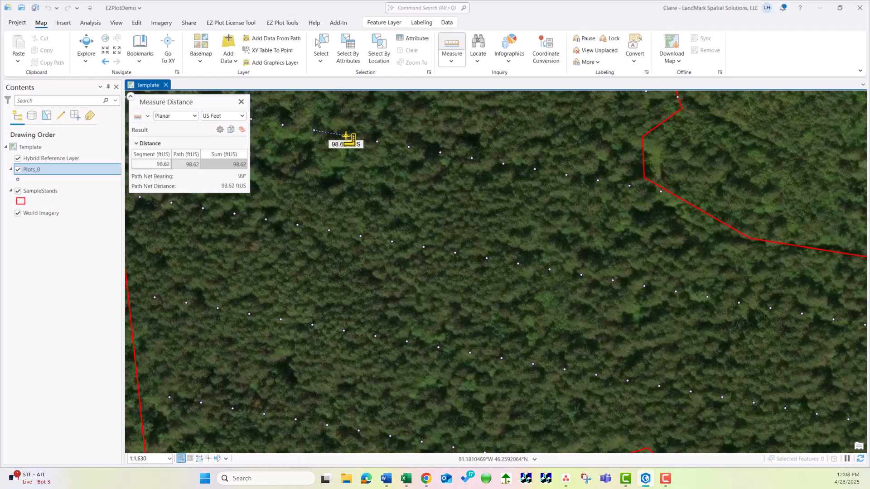
click(346, 135)
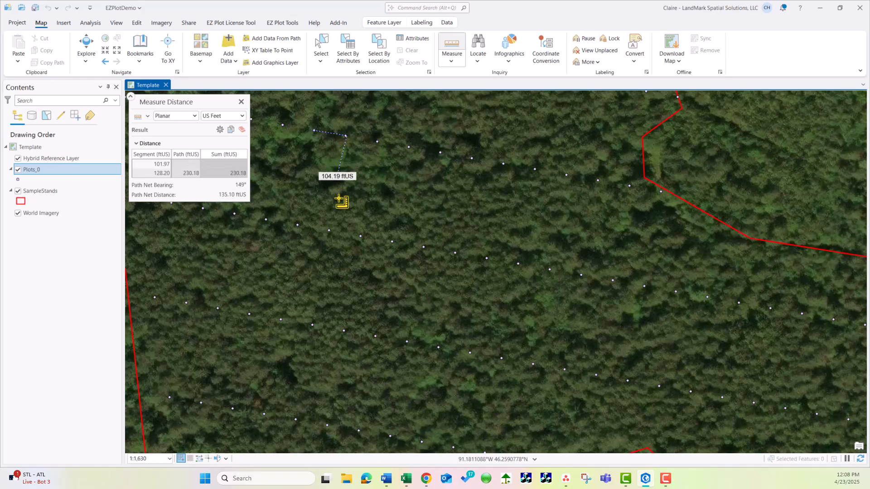
click(329, 231)
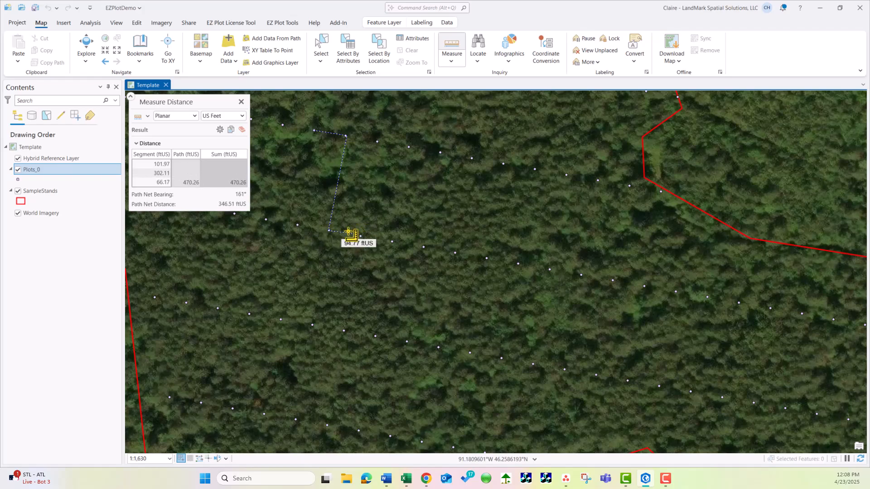
click(242, 129)
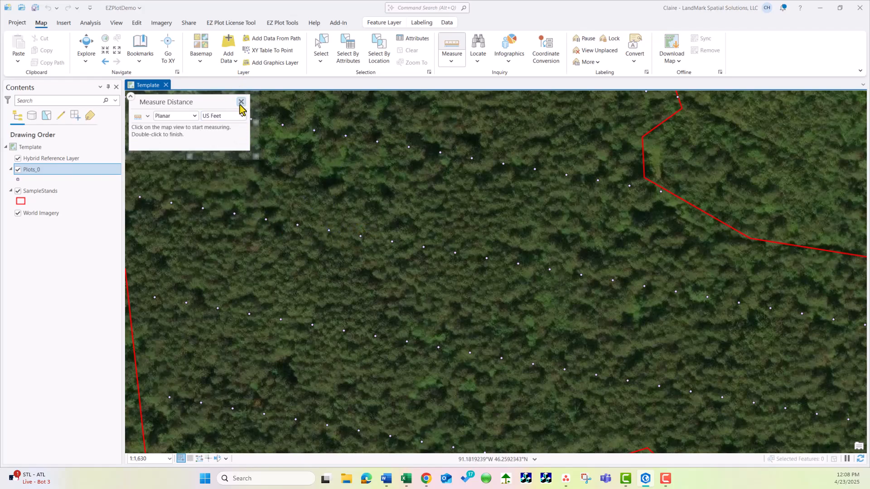
click(241, 101)
Remove the Plots_0 layer from the map
scroll(511, 283, down, 5)
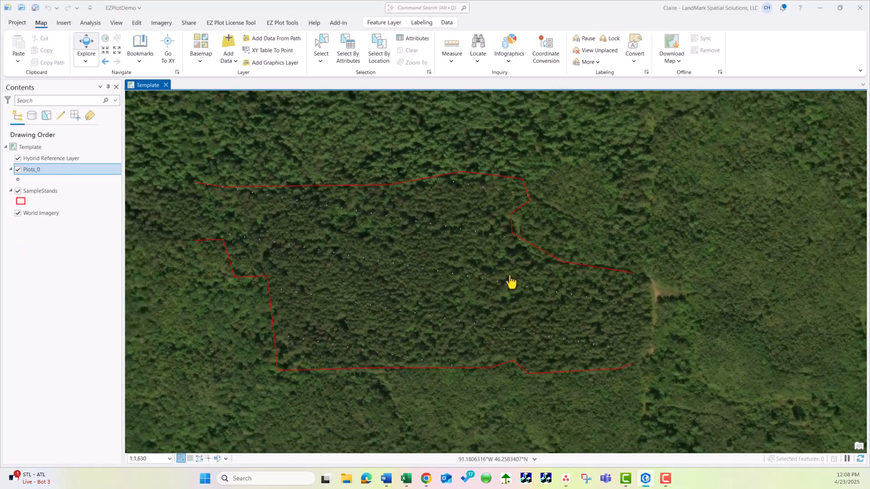
scroll(510, 283, up, 2)
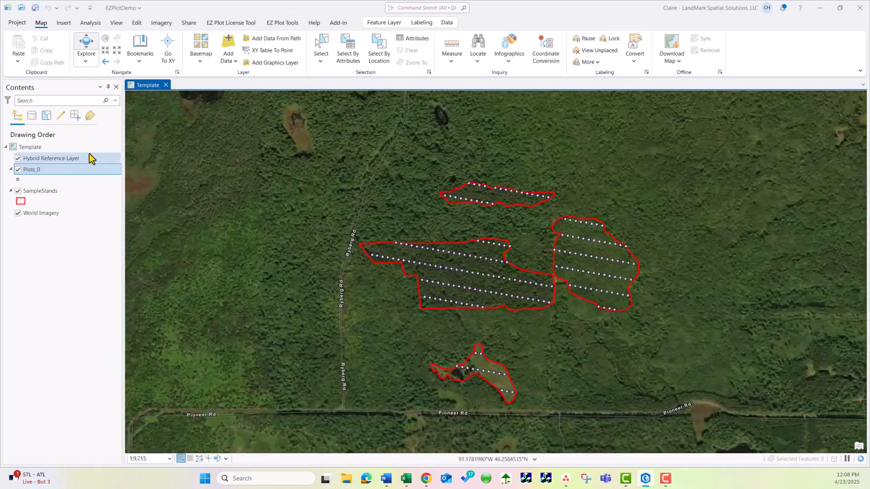
right_click(29, 171)
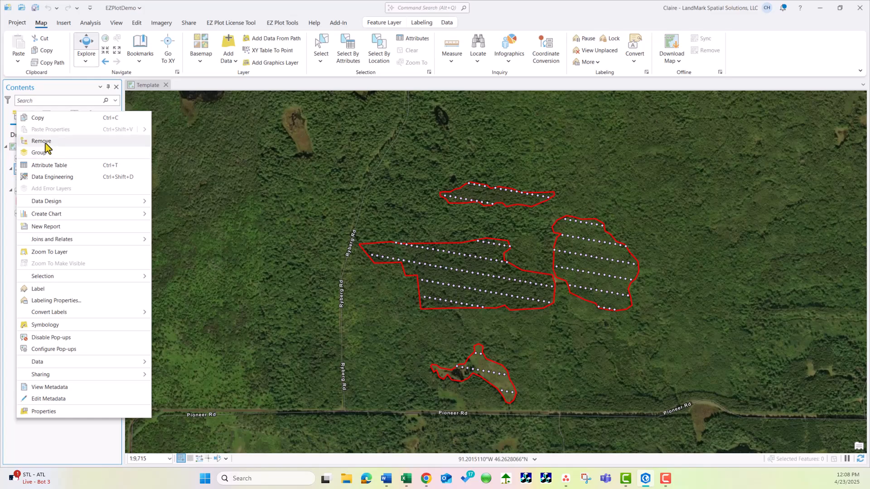
click(48, 142)
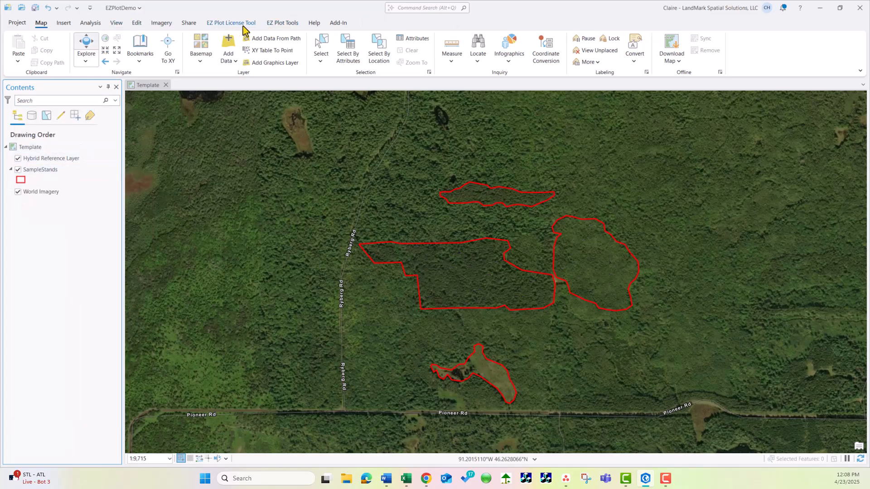
Open the Plot Layout Tool and set plot spacing to Read X/Y Point Spacing from Attribute Field
click(283, 24)
click(25, 58)
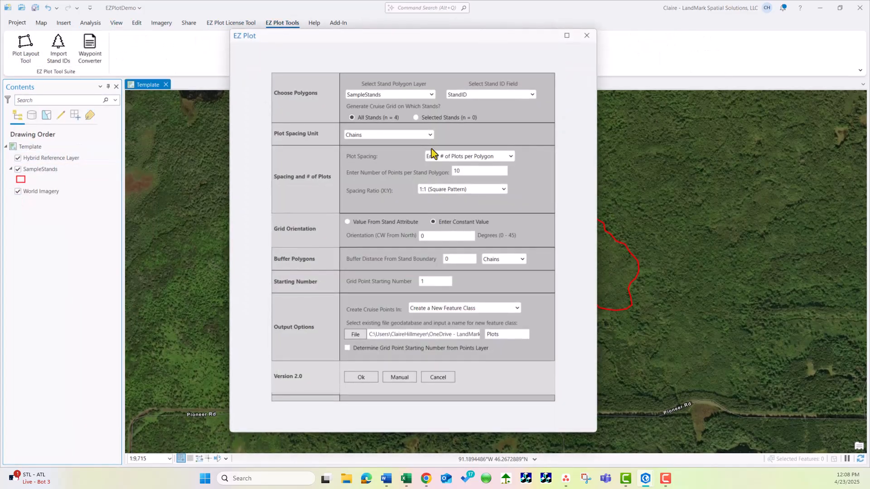
click(489, 160)
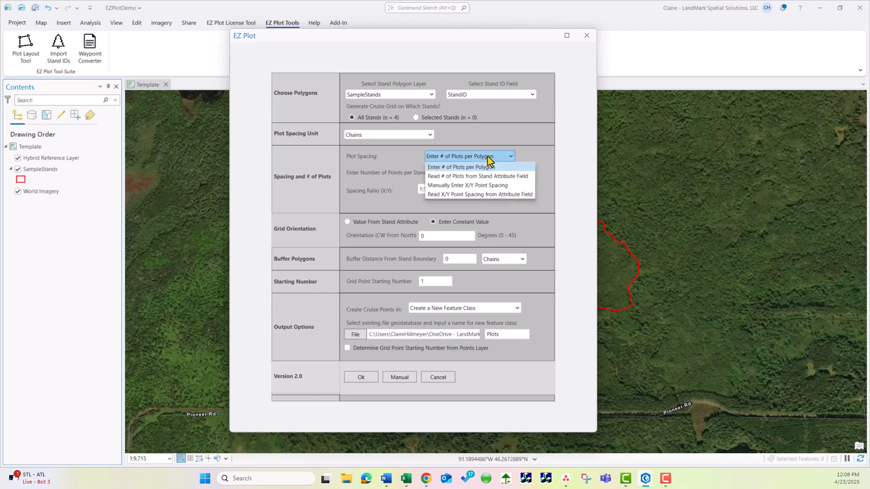
click(512, 195)
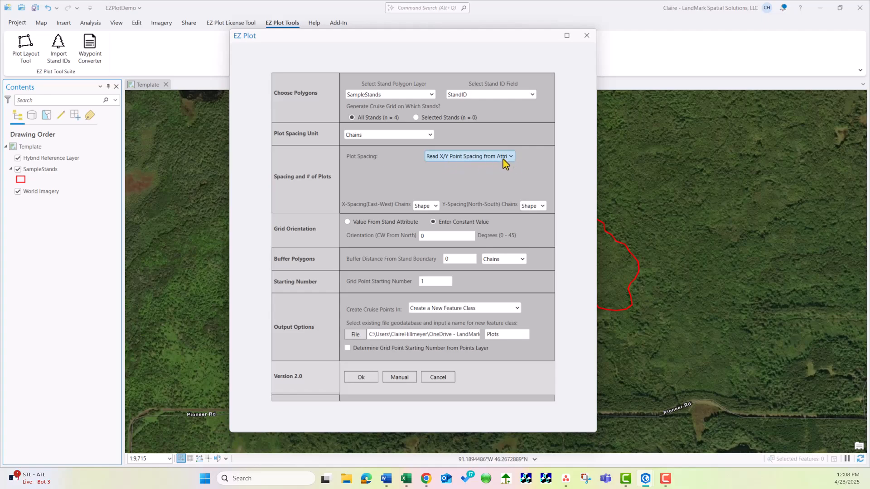
Assign the XSpacing field to the east-west spacing and the YSpacing field to the north-south spacing
click(430, 208)
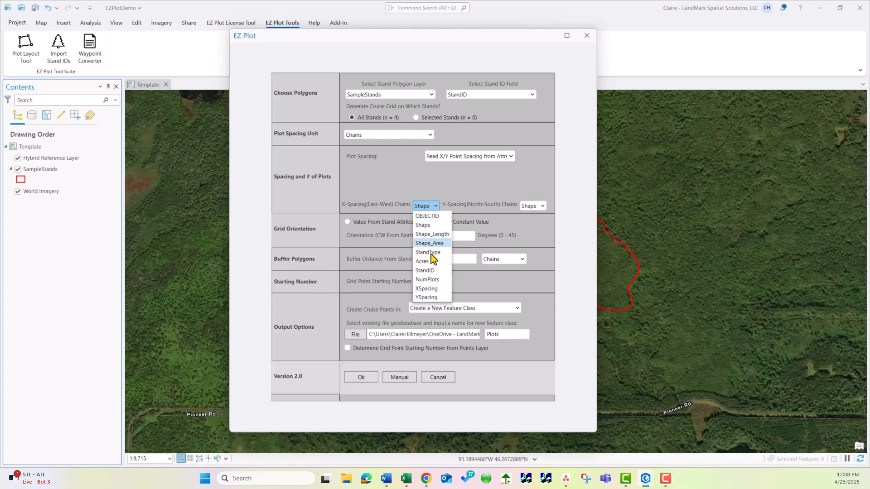
click(434, 290)
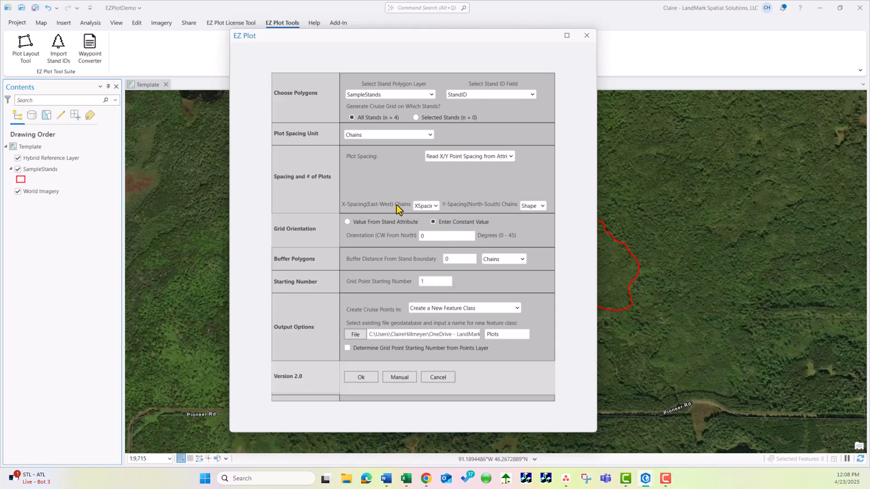
click(542, 207)
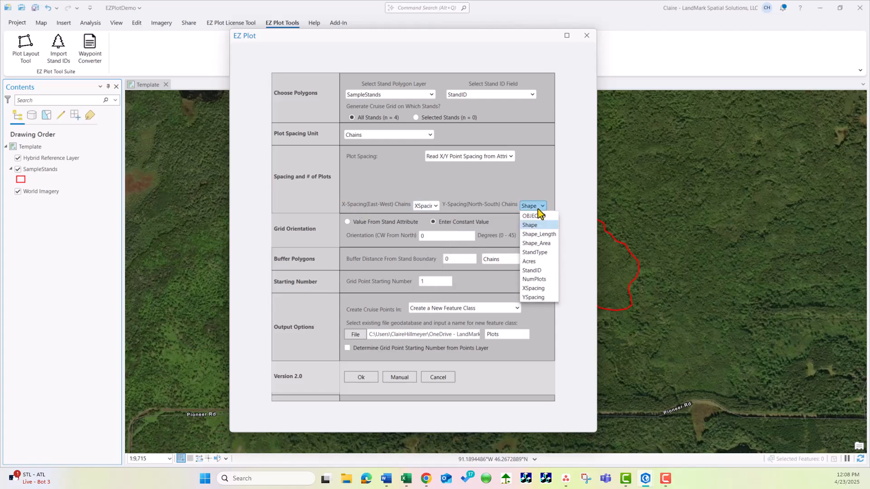
click(539, 299)
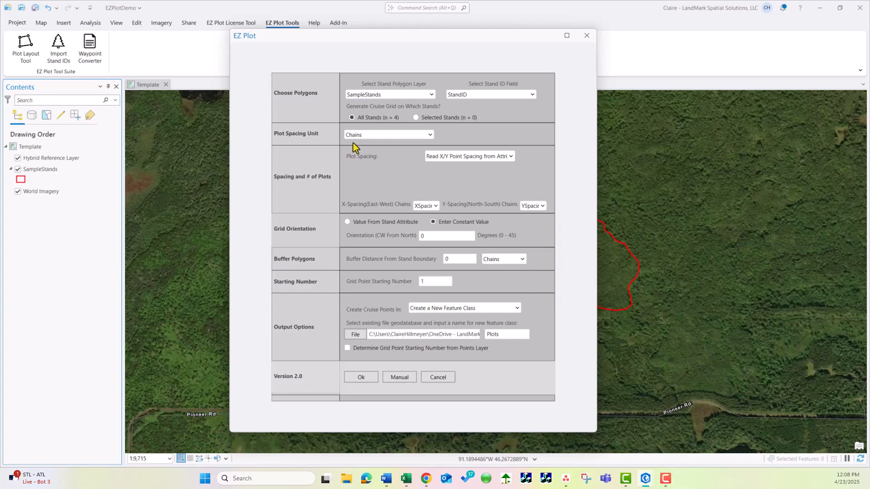
Keep Chains as the spacing unit, name the output feature class Plots_XYSpace, generate the grid for all stands, and dismiss the info message
click(367, 135)
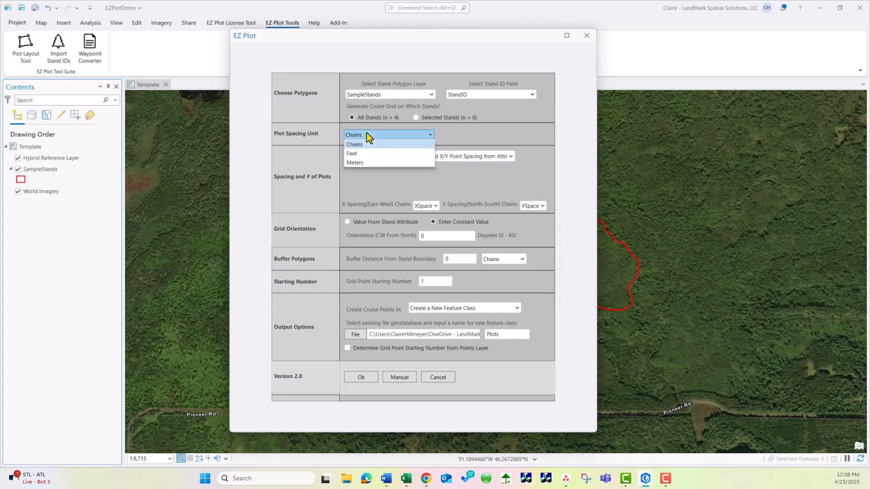
click(368, 136)
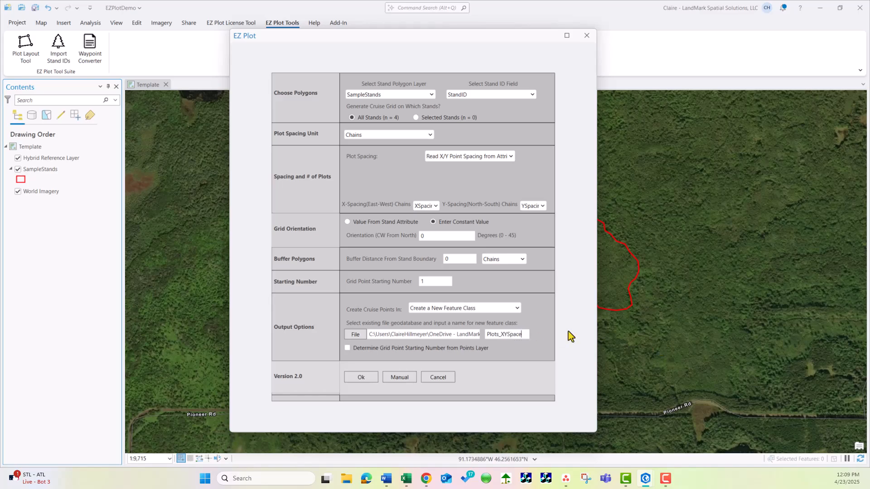
click(358, 379)
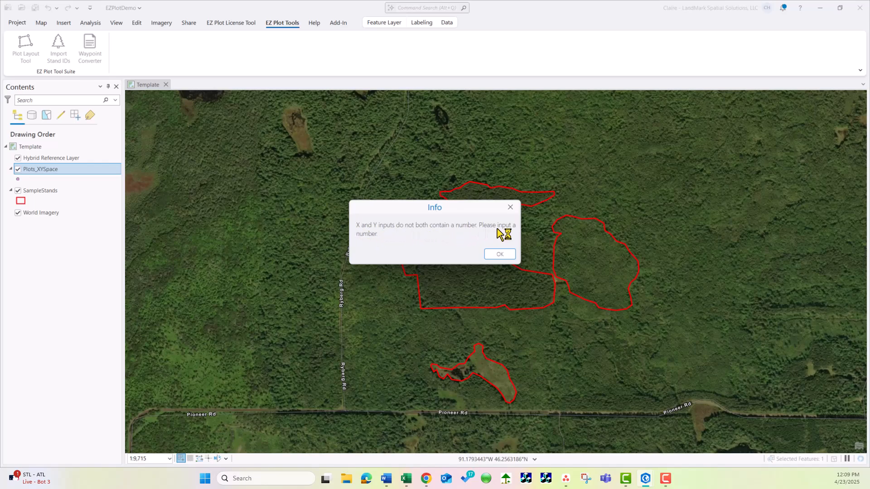
click(500, 255)
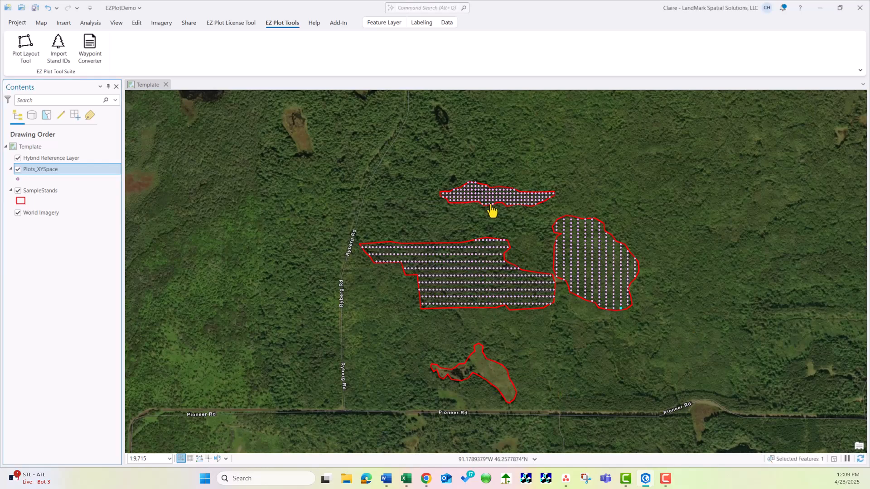
Inspect the new plot grids, open the SampleStands attribute table, and shrink the table to show more of the map
scroll(453, 219, up, 2)
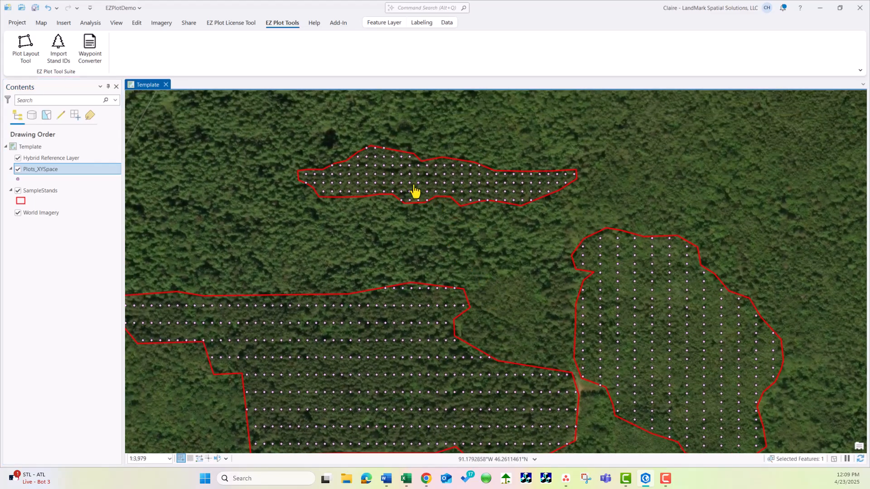
scroll(415, 185, up, 1)
scroll(447, 185, down, 3)
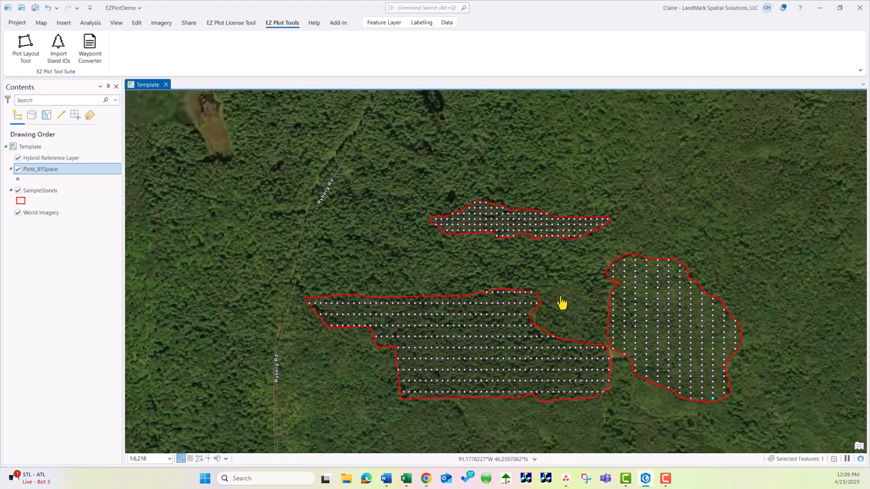
drag(562, 303, 486, 214)
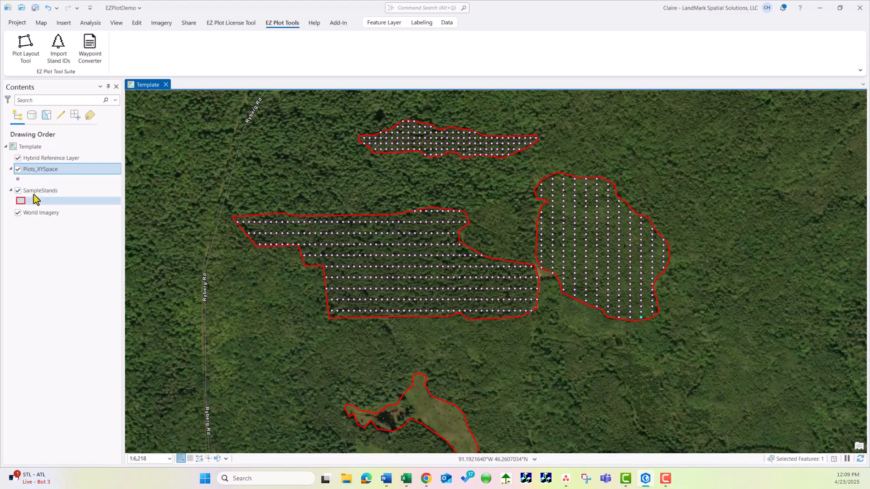
right_click(36, 191)
click(57, 184)
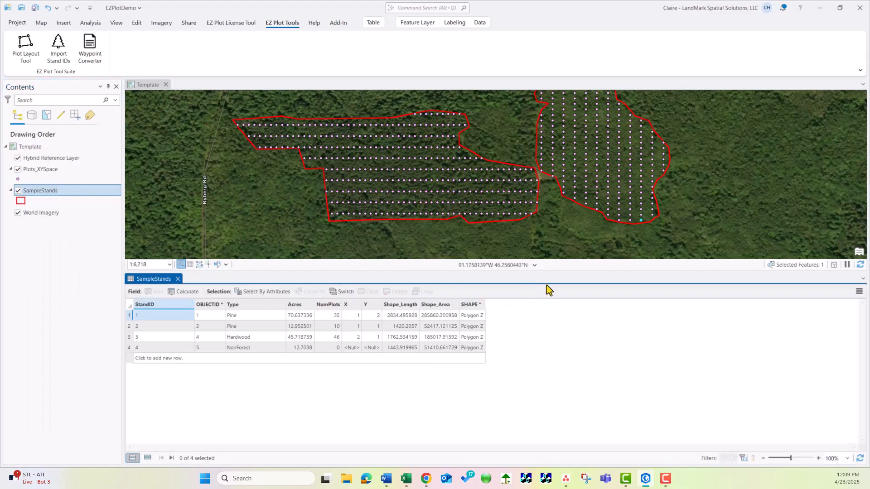
drag(561, 271, 571, 359)
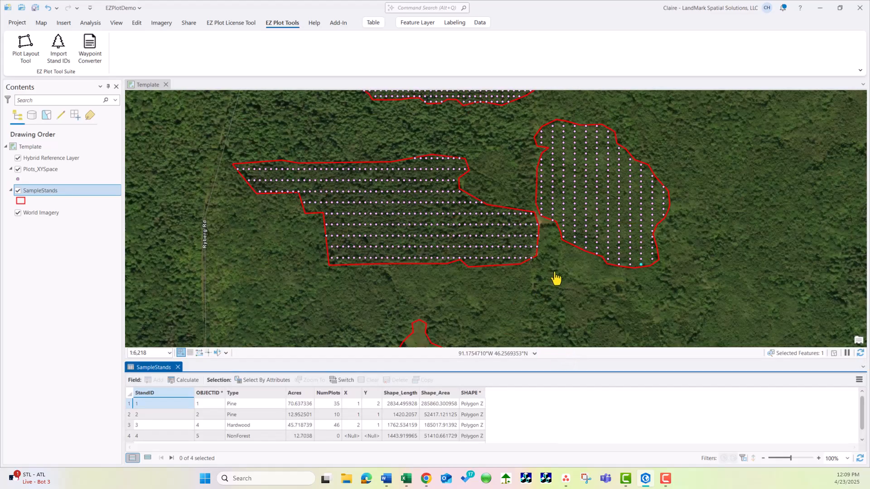
Select stands 1, 2 and 3 one at a time in the table to compare their X and Y values with the plotted grids
drag(555, 278, 402, 308)
scroll(563, 286, down, 2)
click(130, 404)
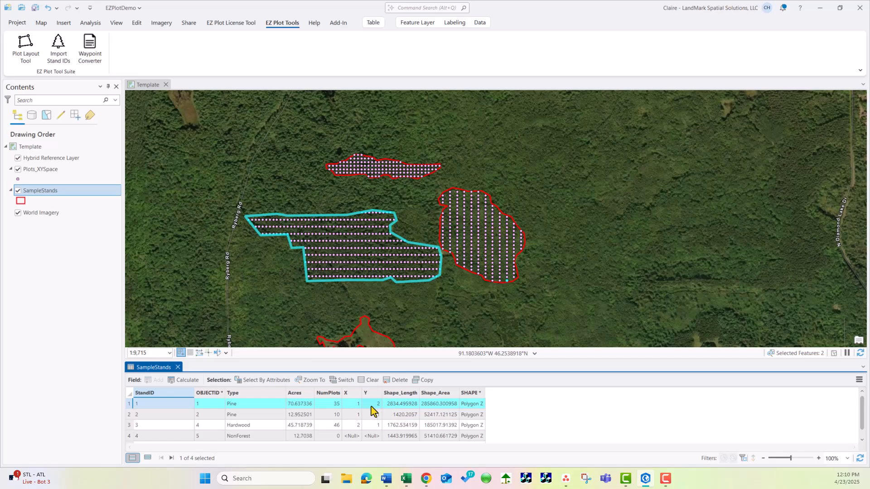
click(129, 415)
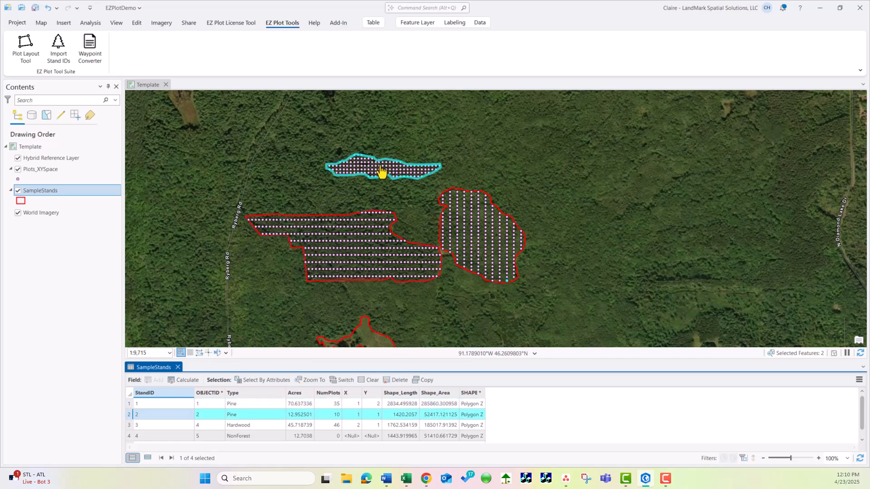
click(129, 425)
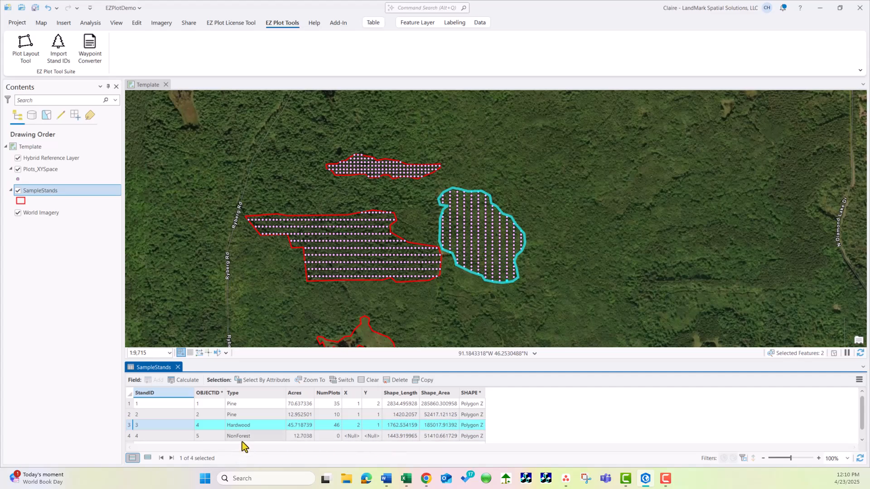
drag(413, 331, 423, 269)
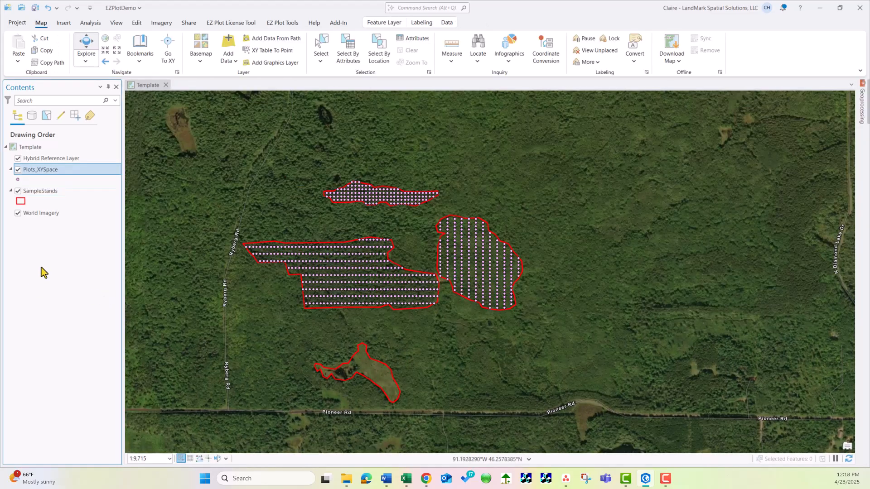
Save the project
click(284, 23)
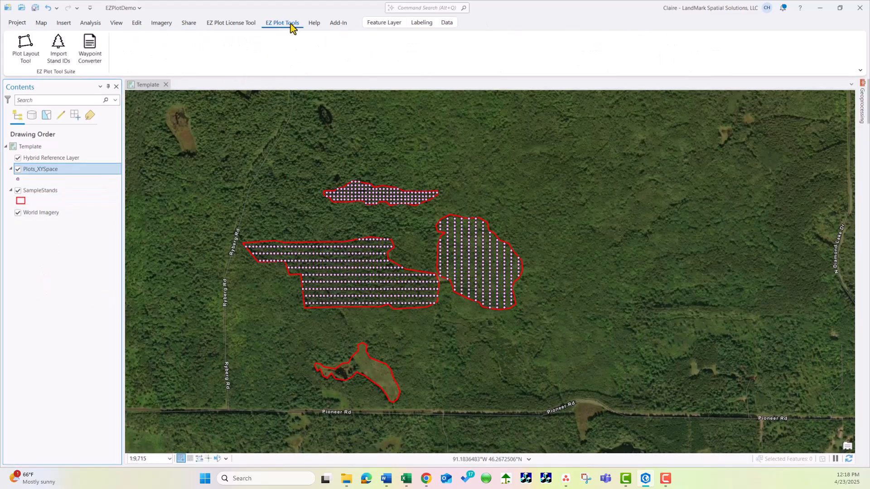
click(41, 23)
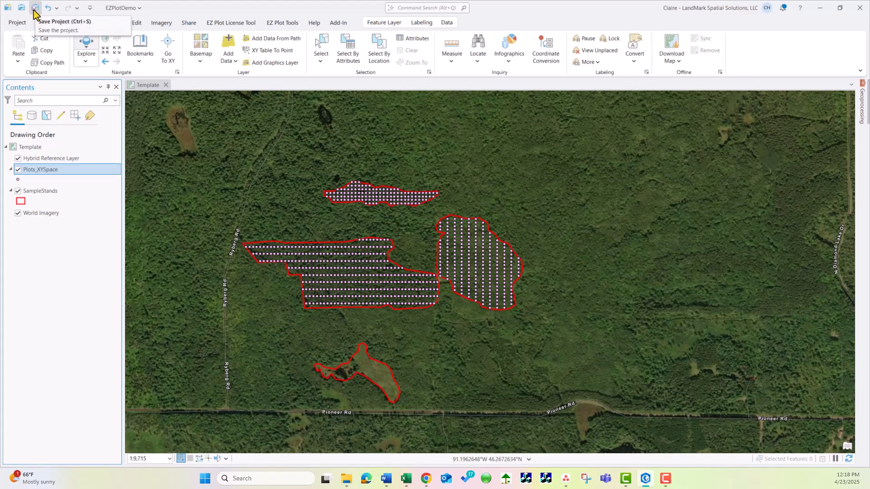
click(35, 8)
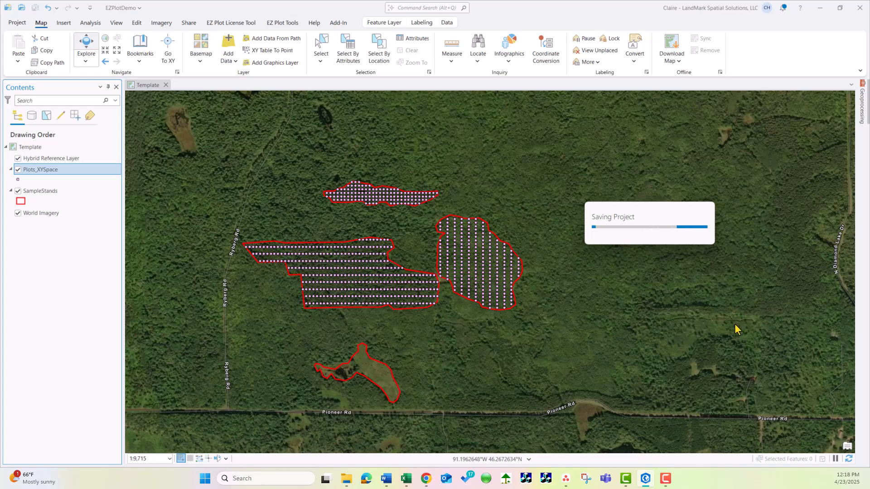